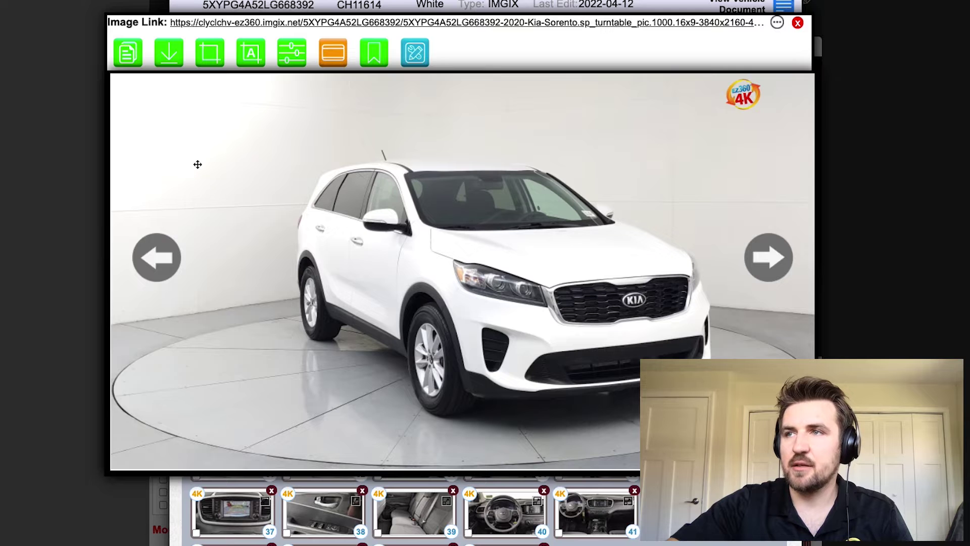
Step: View display pictures 2 and 17 of the Kia Sorento enlarged, closing each one after viewing
left_click(797, 24)
left_click(320, 187)
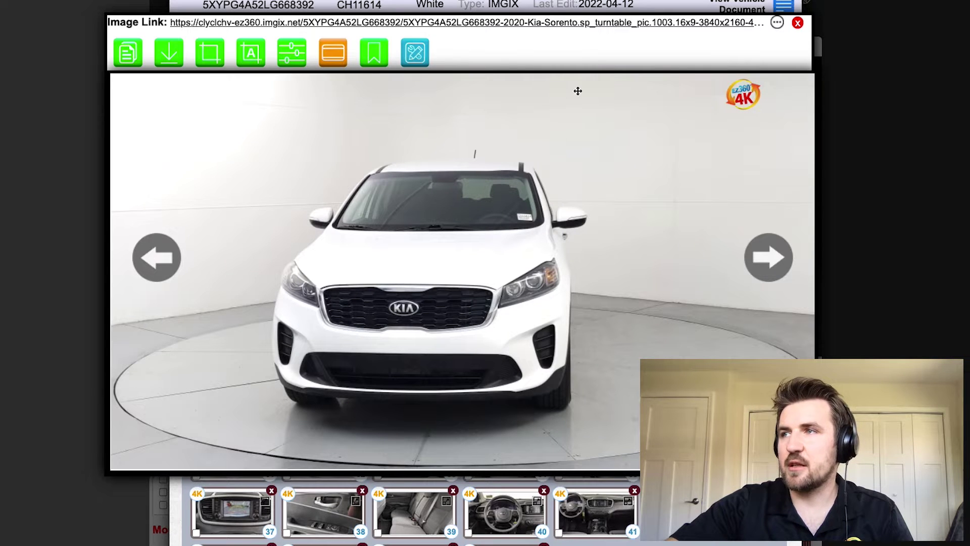
left_click(798, 23)
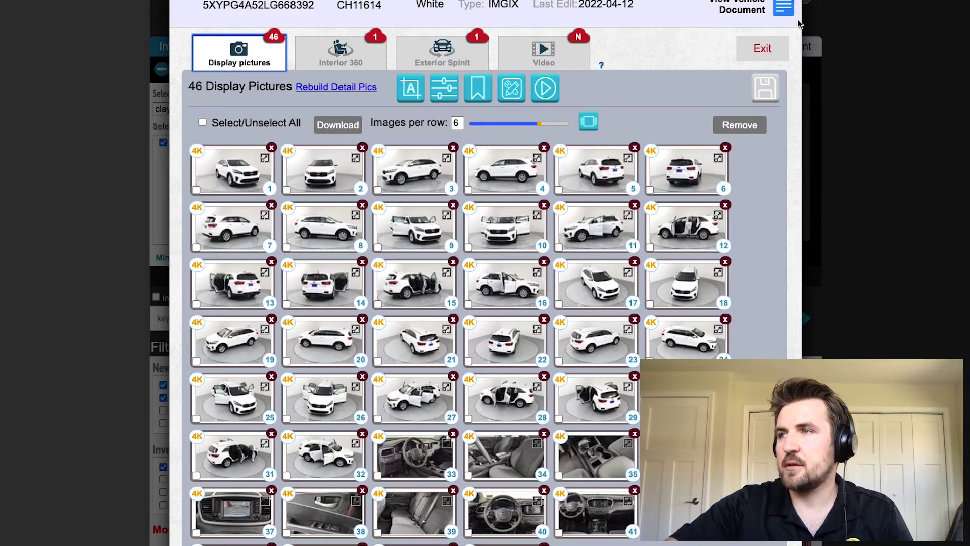
left_click(574, 285)
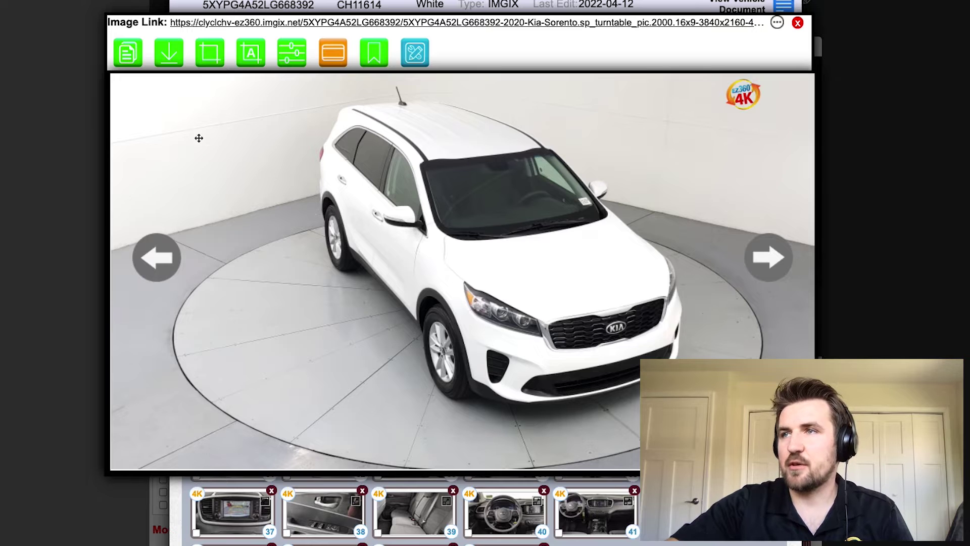
left_click(798, 24)
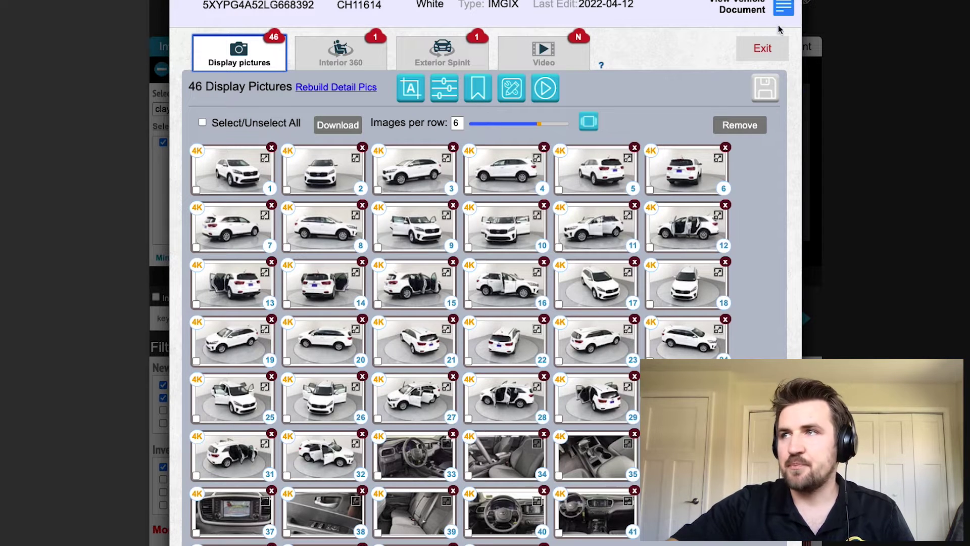
Step: Start Smart Crop for the display pictures and review the automatically detected crop frames on all vehicle photos
mouse_move(414, 95)
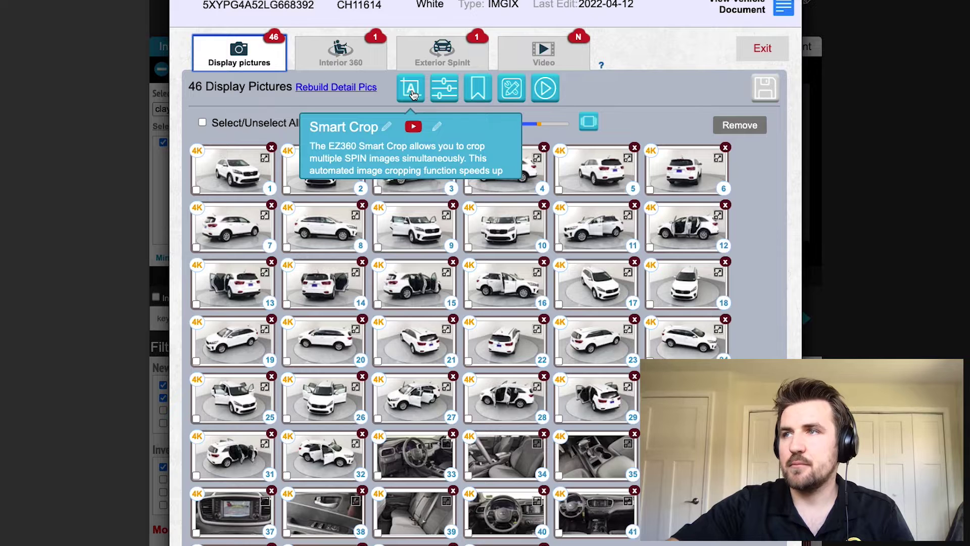
left_click(412, 91)
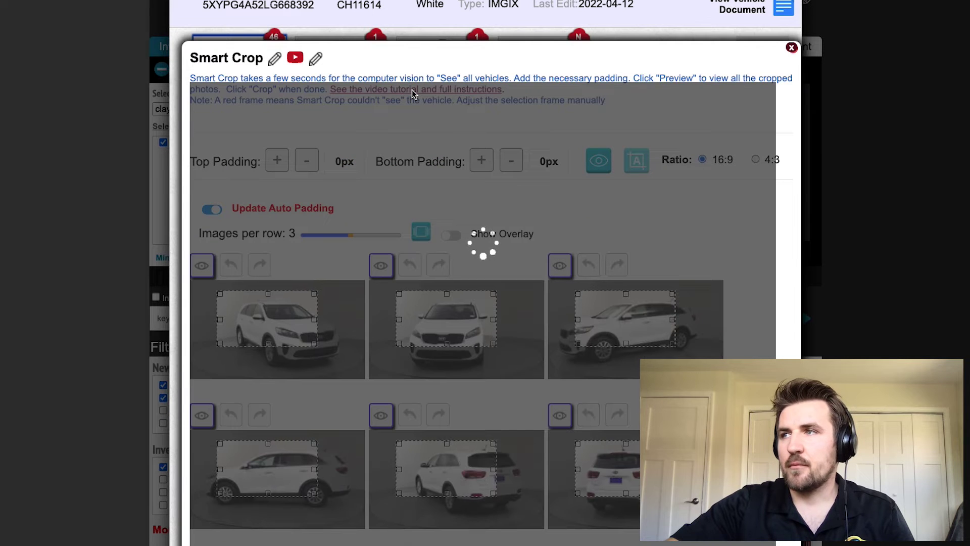
scroll(759, 237, "down", 3)
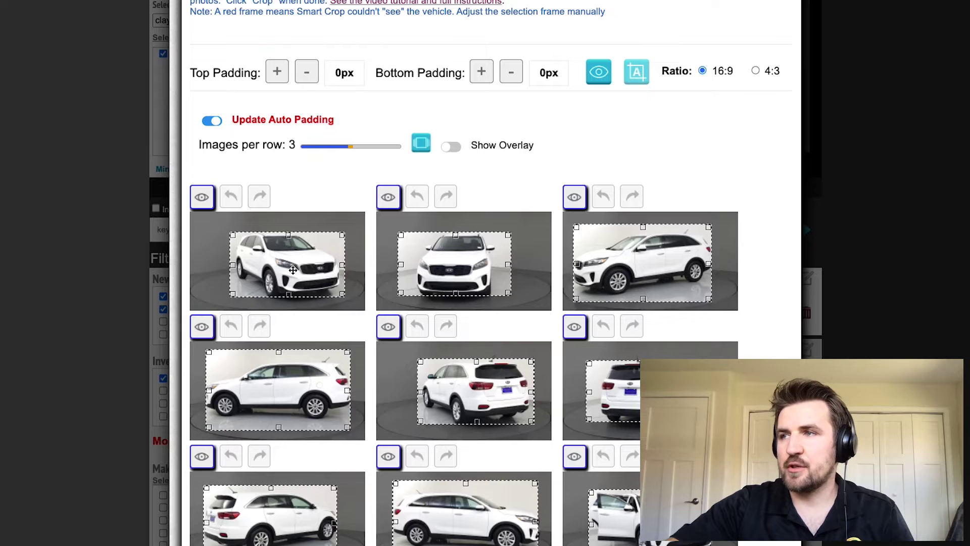
scroll(293, 270, "down", 3)
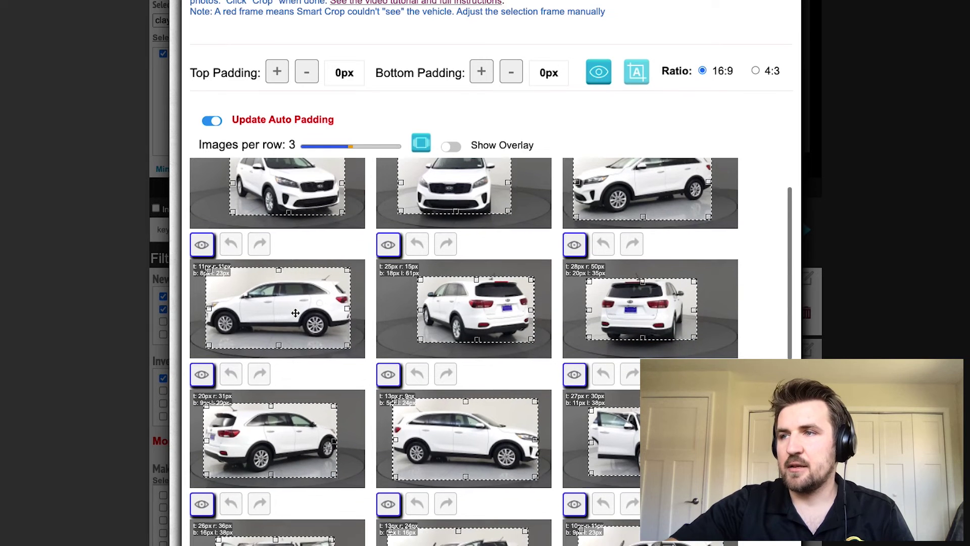
scroll(295, 313, "down", 1)
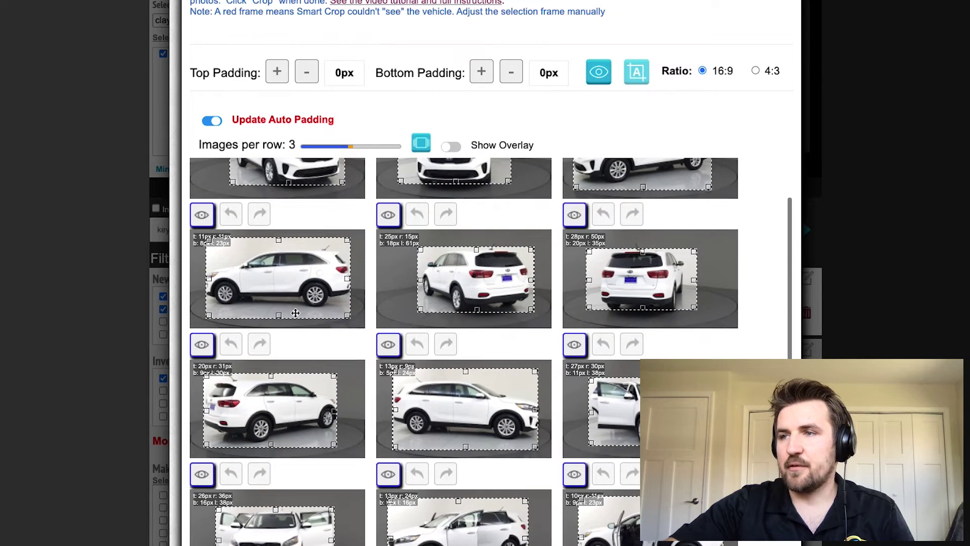
scroll(295, 313, "down", 8)
scroll(296, 316, "down", 10)
scroll(295, 313, "down", 12)
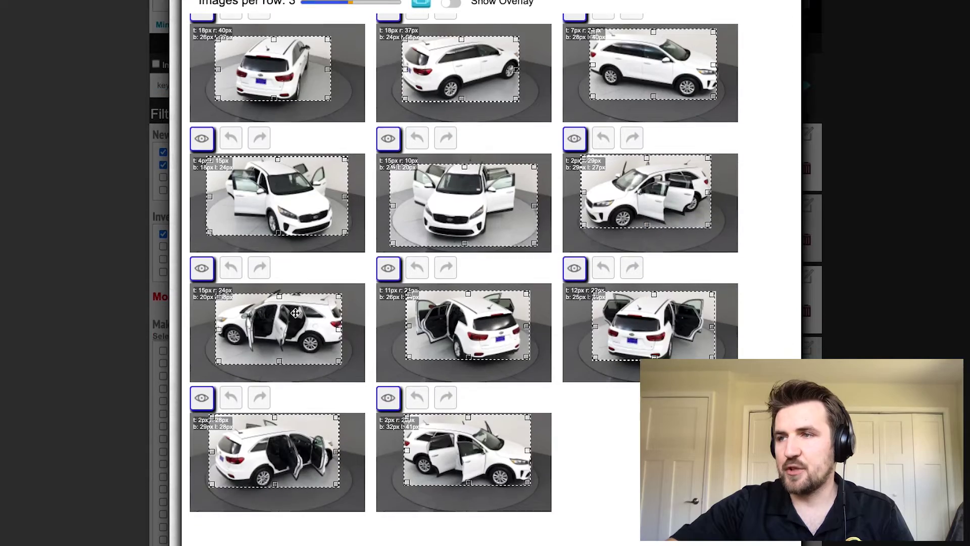
scroll(379, 289, "up", 9)
scroll(379, 289, "up", 10)
scroll(379, 289, "up", 3)
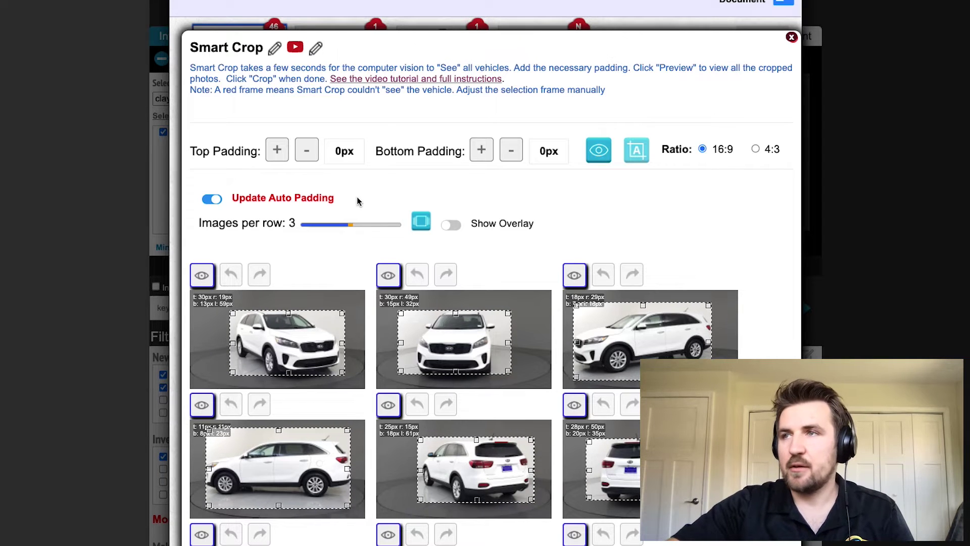
Step: Set both the top padding and the bottom padding of the crop frames to 10px
left_click(278, 150)
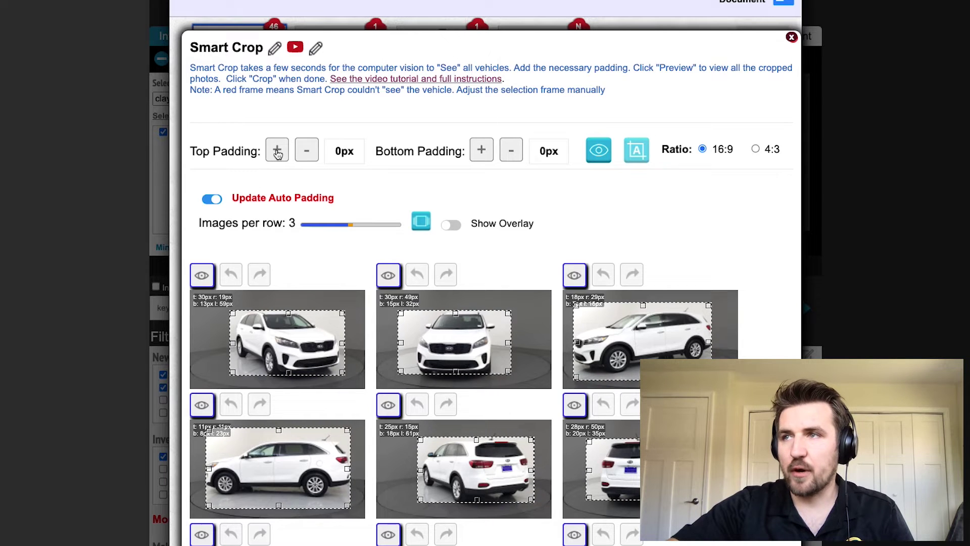
left_click(278, 151)
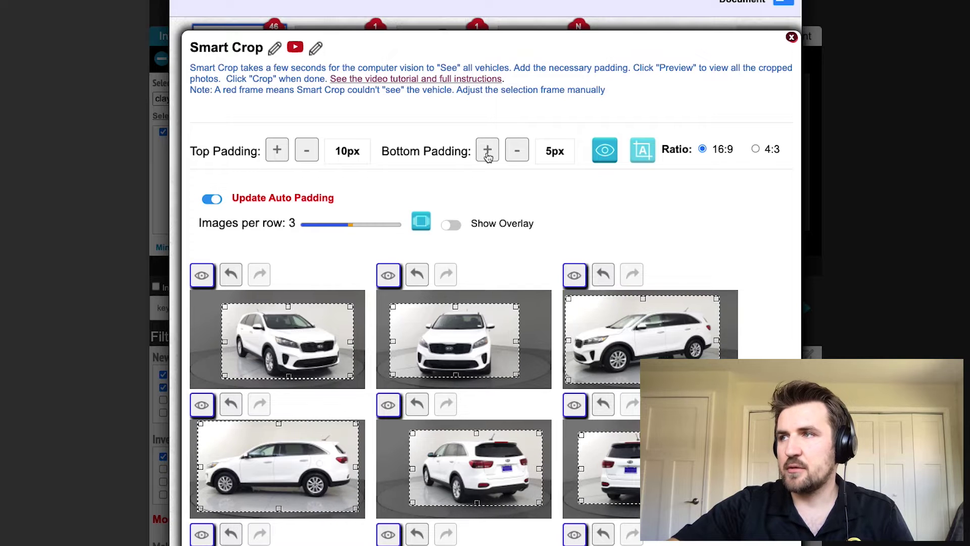
left_click(487, 151)
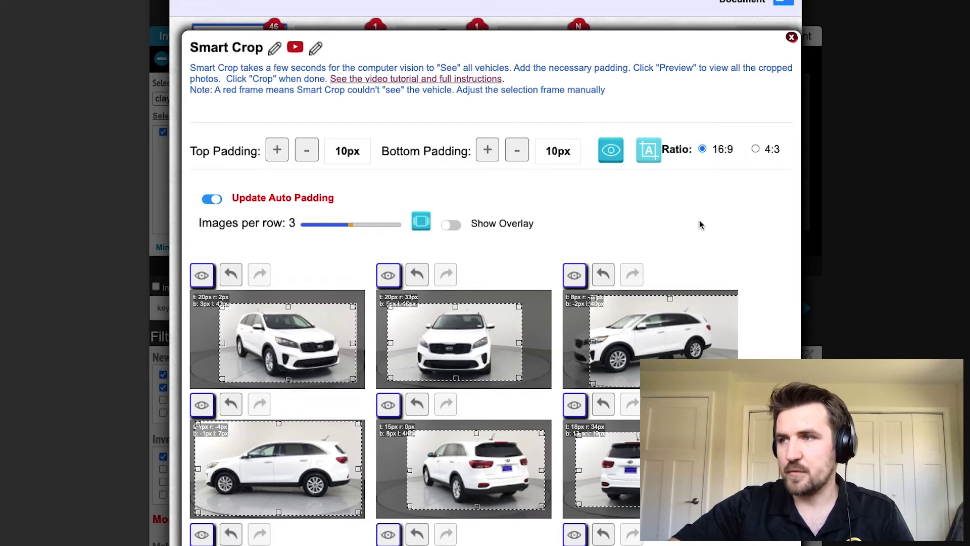
Step: Reposition the crop frames on the third, eleventh and twelfth photos so each frame surrounds the whole vehicle
scroll(700, 225, "down", 2)
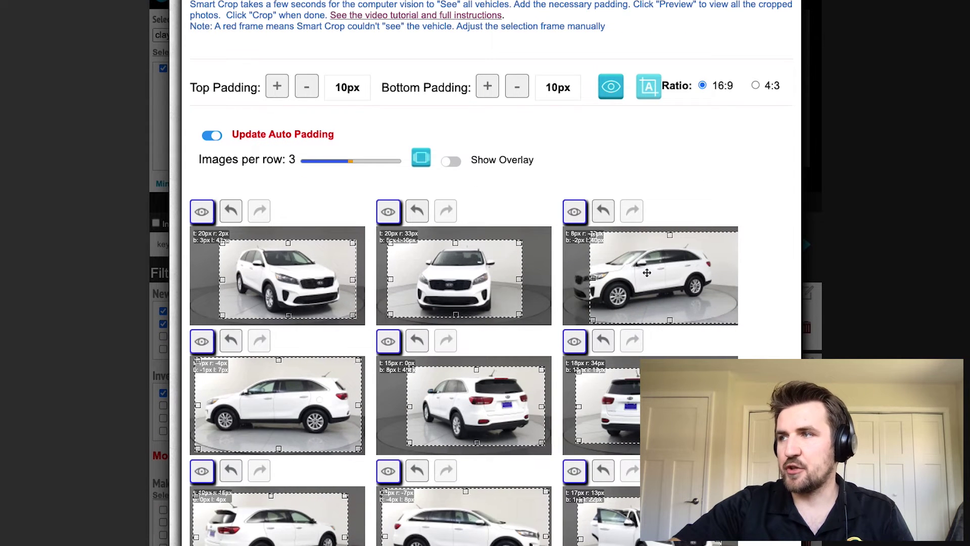
left_click_drag(630, 278, 609, 282)
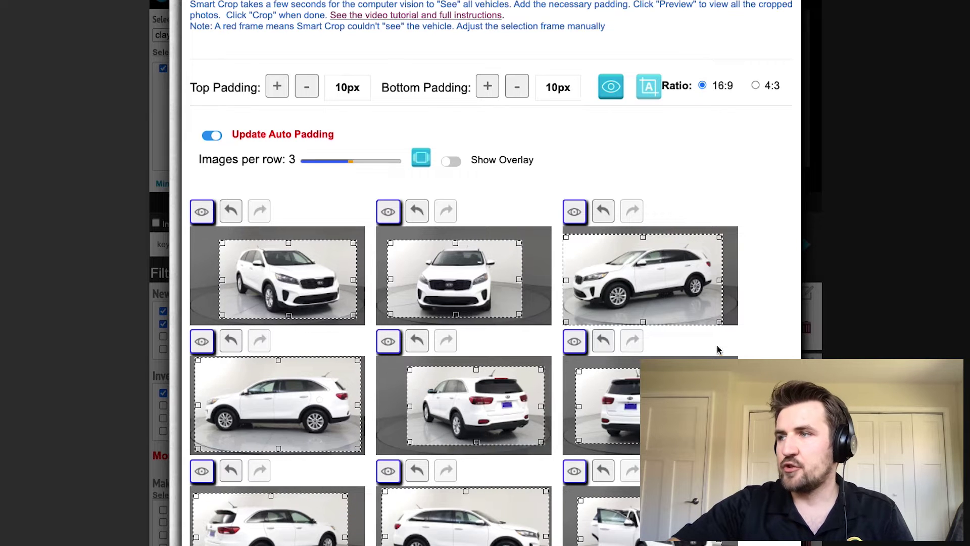
scroll(714, 340, "down", 3)
scroll(714, 340, "down", 5)
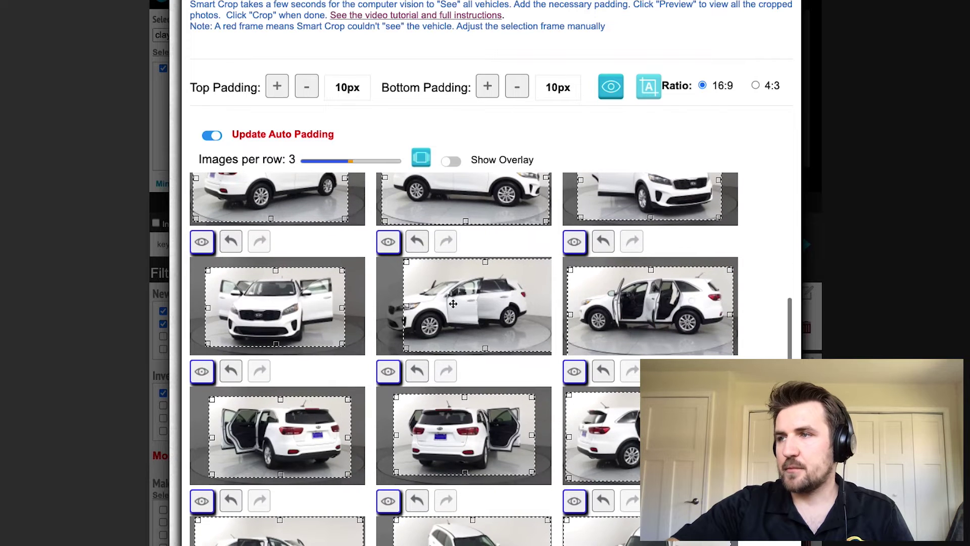
left_click_drag(458, 310, 435, 313)
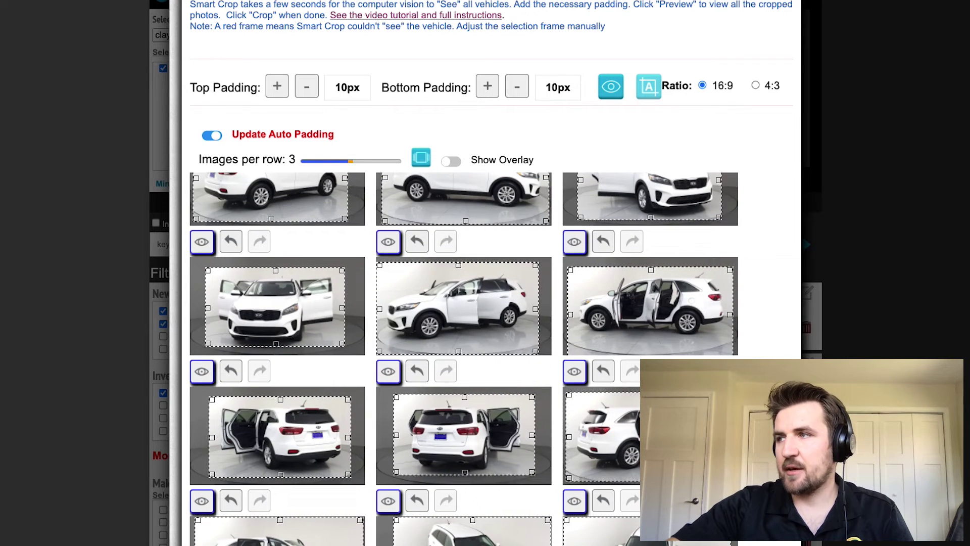
left_click_drag(657, 323, 659, 315)
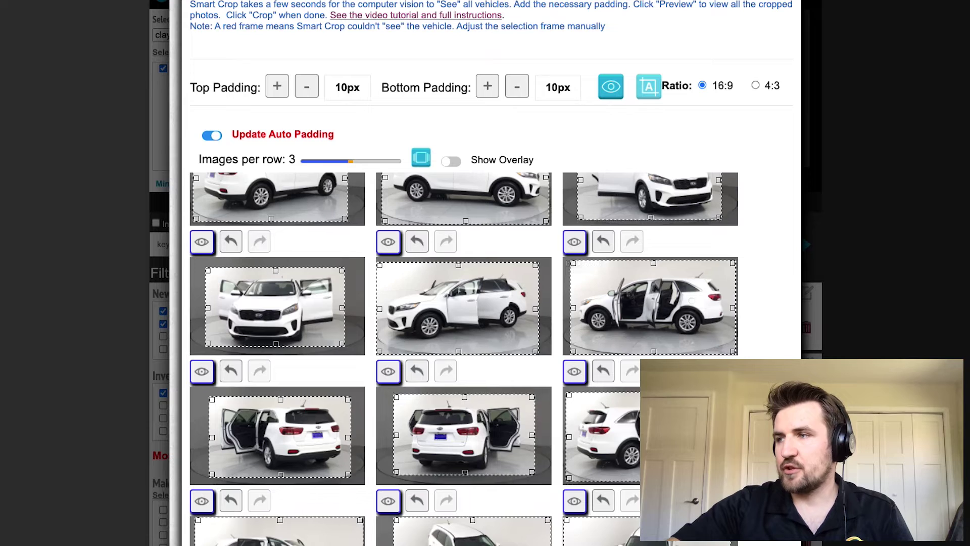
Step: Check the crop frames on the remaining photos for vehicles that are cut off or badly framed
scroll(660, 316, "down", 3)
scroll(464, 354, "down", 2)
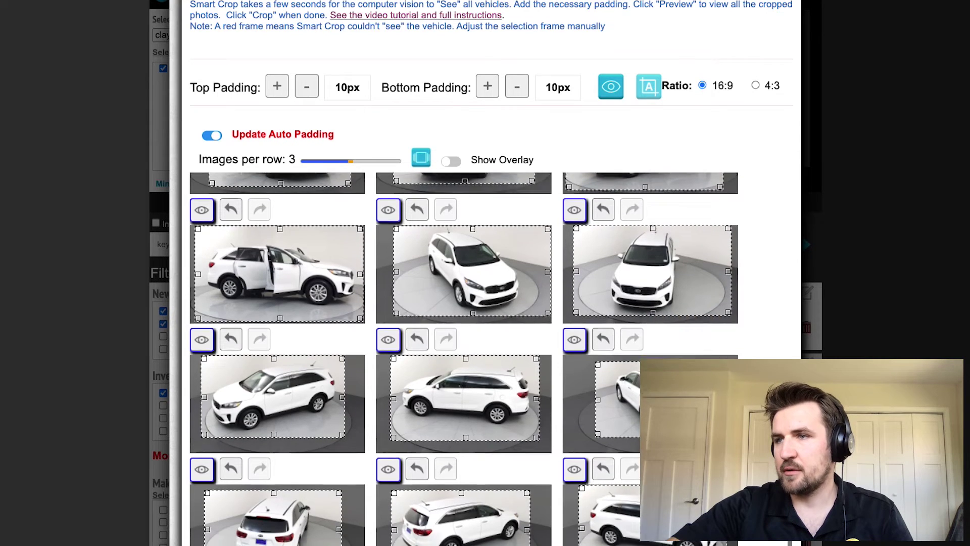
scroll(463, 354, "down", 5)
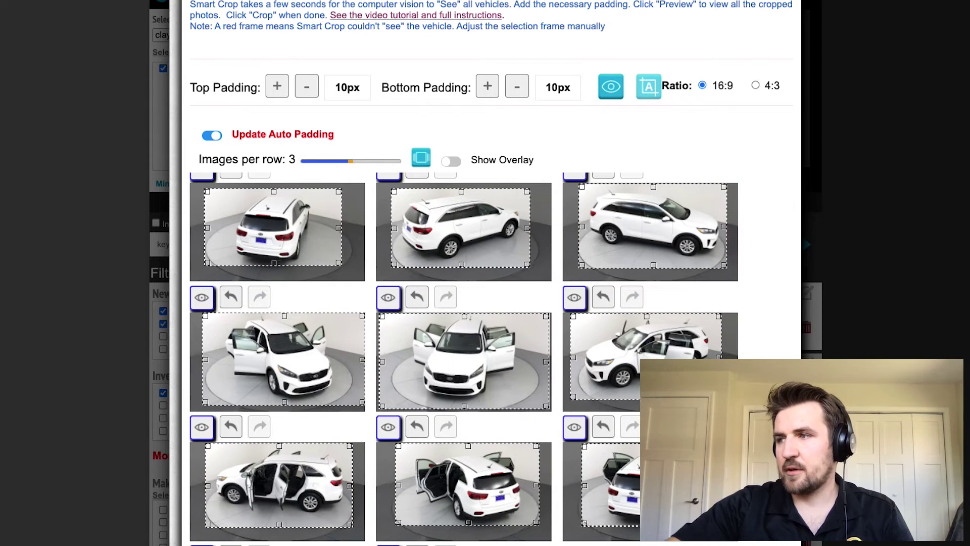
scroll(464, 303, "down", 2)
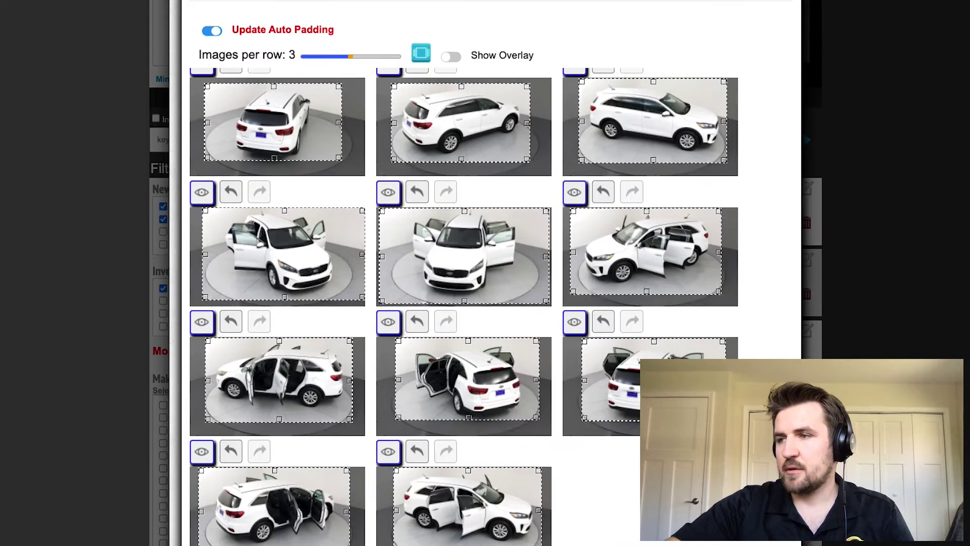
scroll(763, 354, "down", 3)
scroll(755, 247, "up", 4)
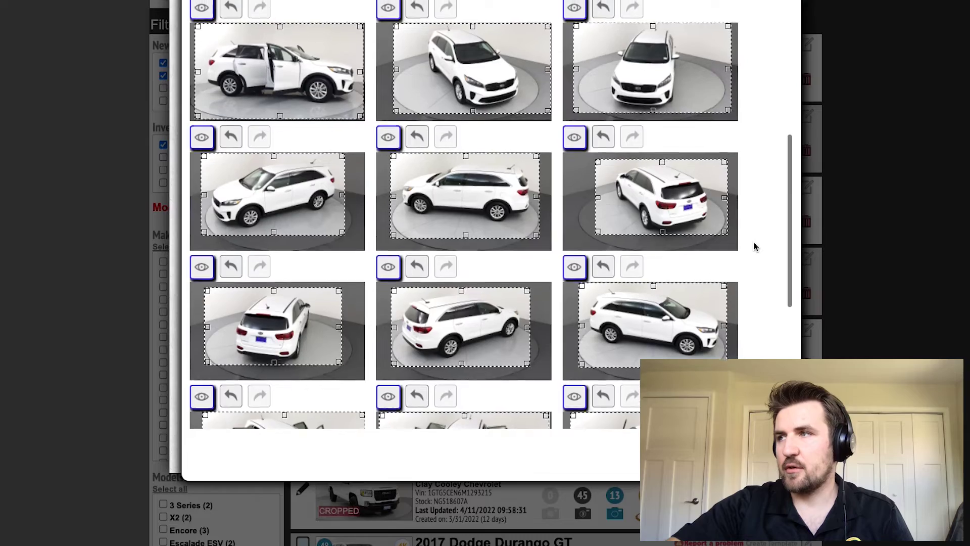
scroll(755, 247, "up", 5)
scroll(755, 247, "up", 5)
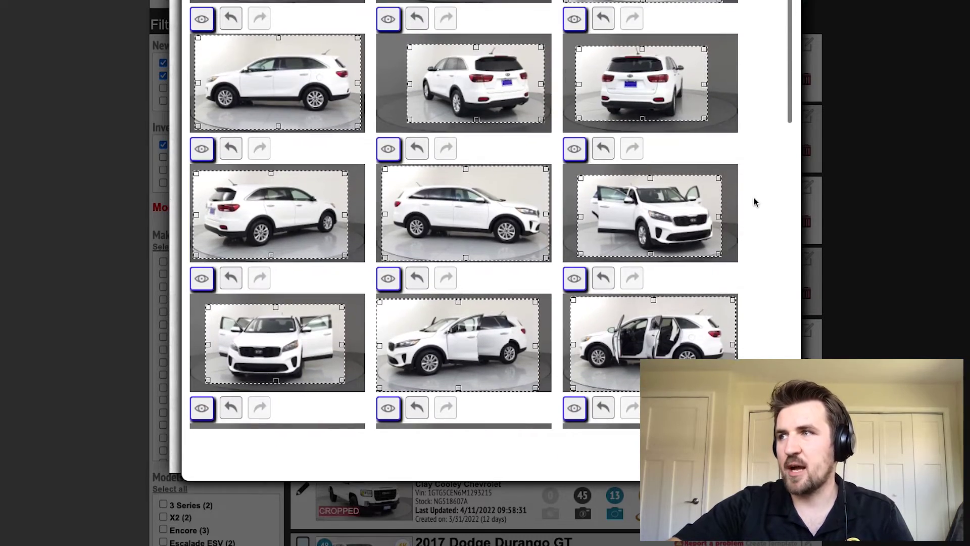
scroll(752, 199, "up", 2)
scroll(751, 197, "up", 1)
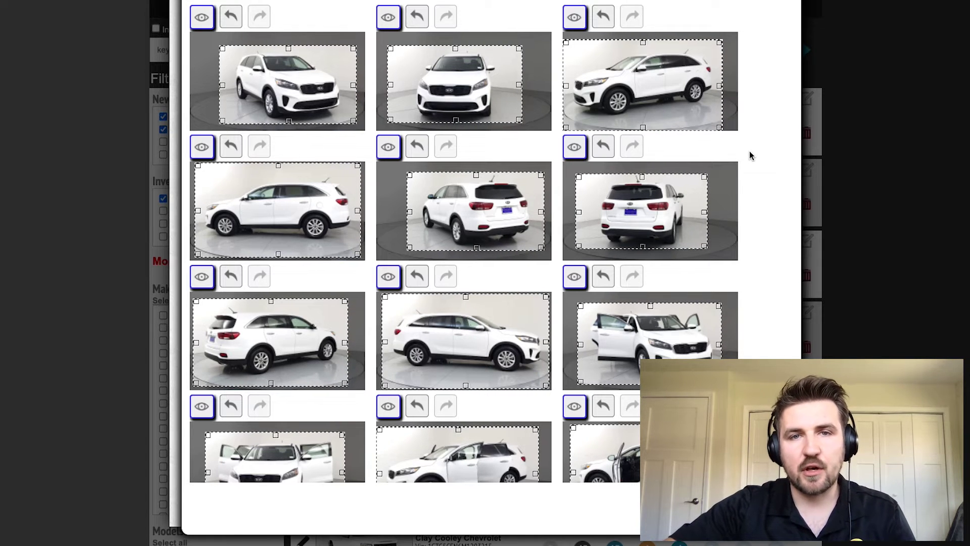
scroll(750, 155, "up", 1)
scroll(750, 151, "up", 4)
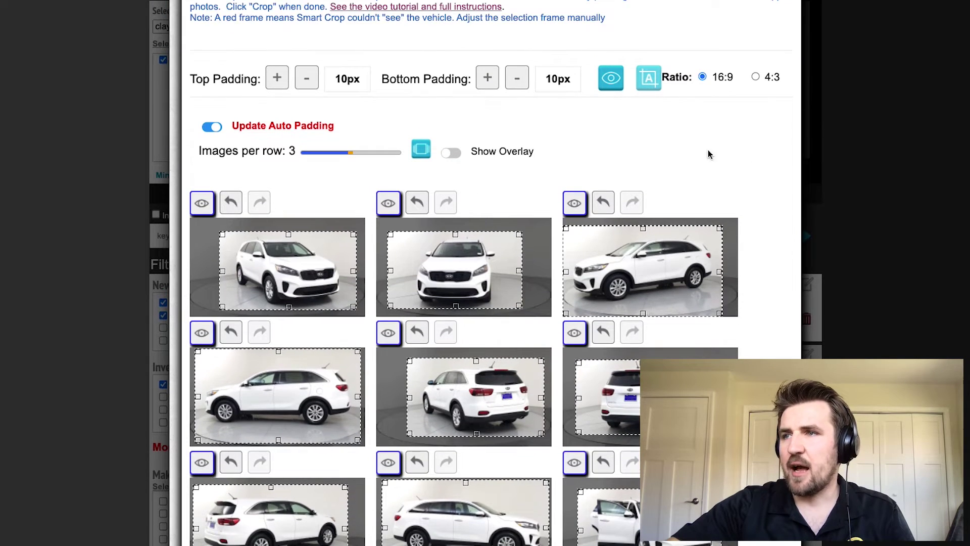
Step: Preview all cropped photos at the 16:9 ratio and inspect how each vehicle is framed
left_click(611, 79)
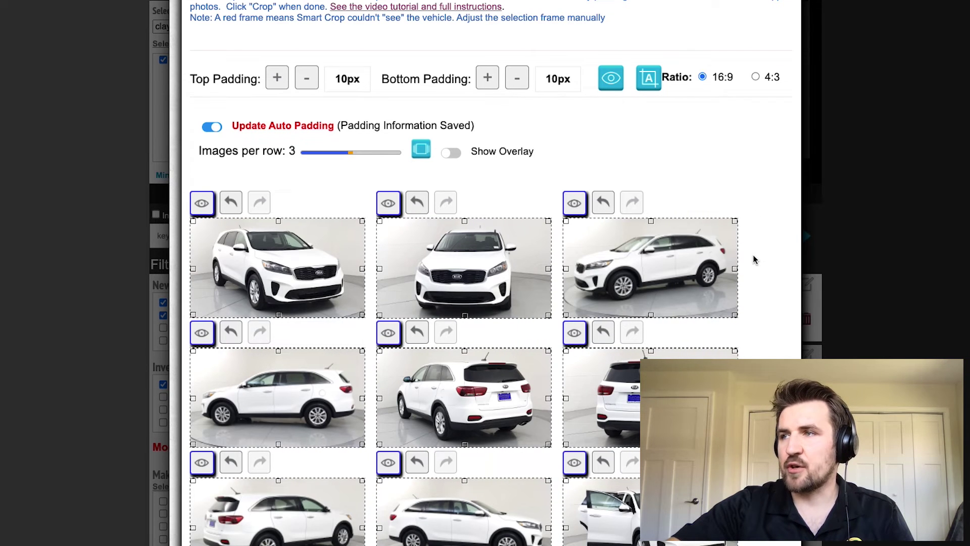
scroll(753, 260, "down", 2)
scroll(753, 260, "down", 7)
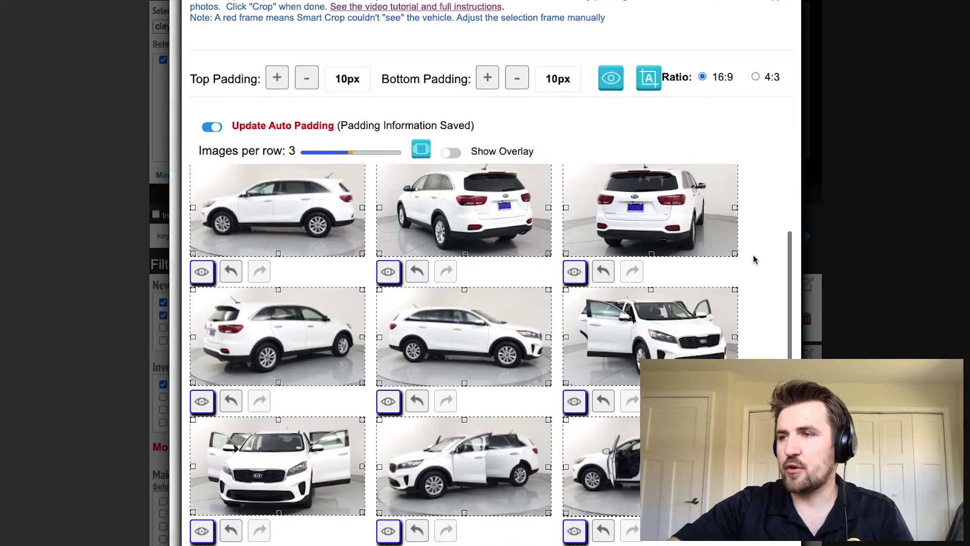
scroll(754, 259, "down", 10)
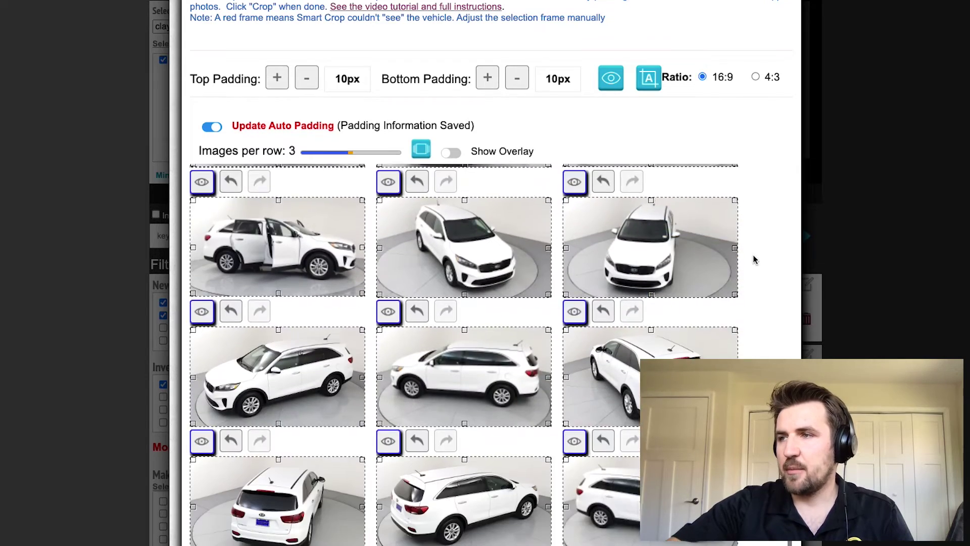
scroll(754, 259, "down", 8)
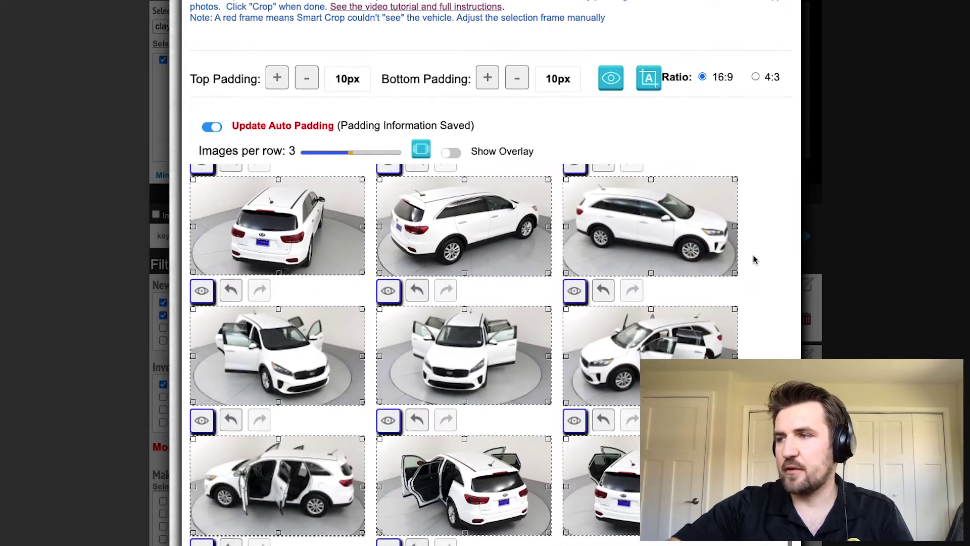
Step: Apply the Smart Crop to the vehicle photos and check the cropped display pictures
scroll(753, 259, "up", 6)
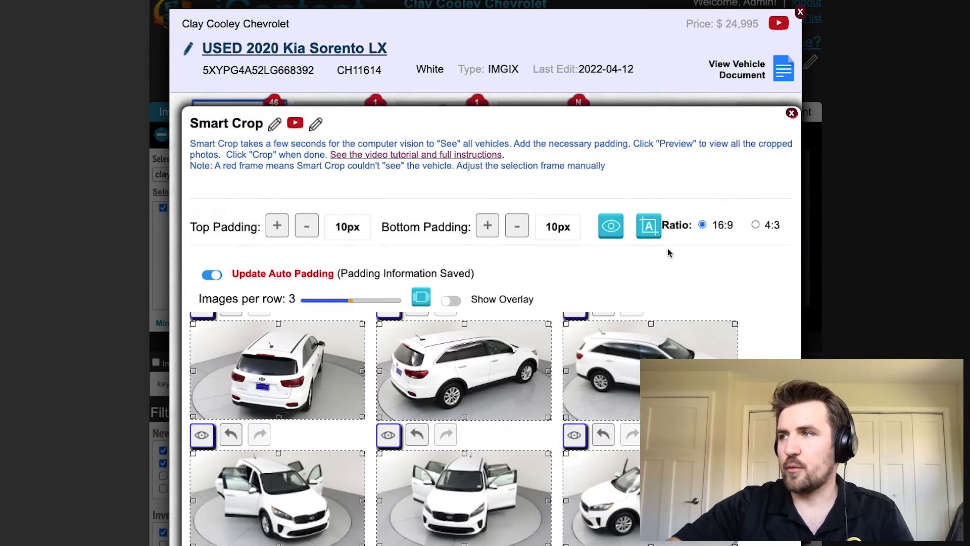
left_click(649, 225)
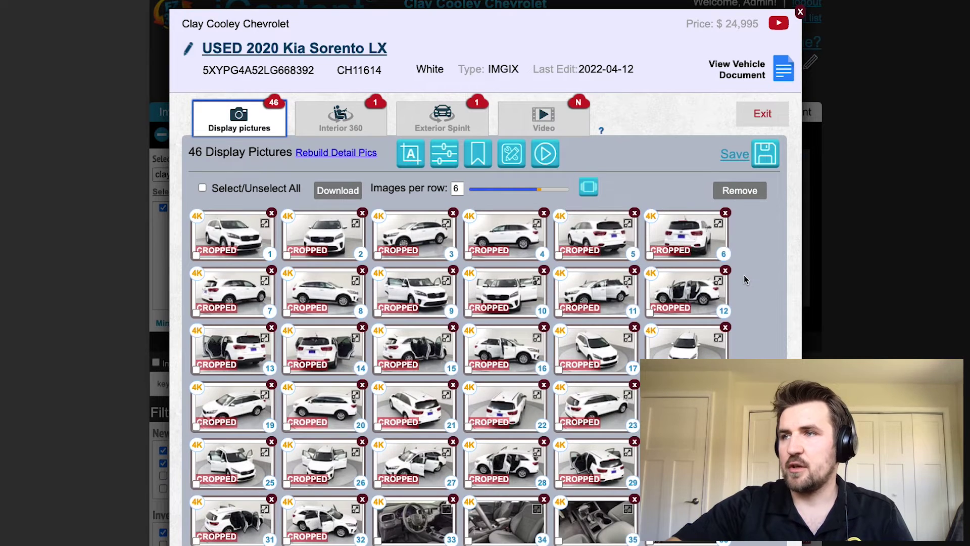
scroll(744, 275, "down", 3)
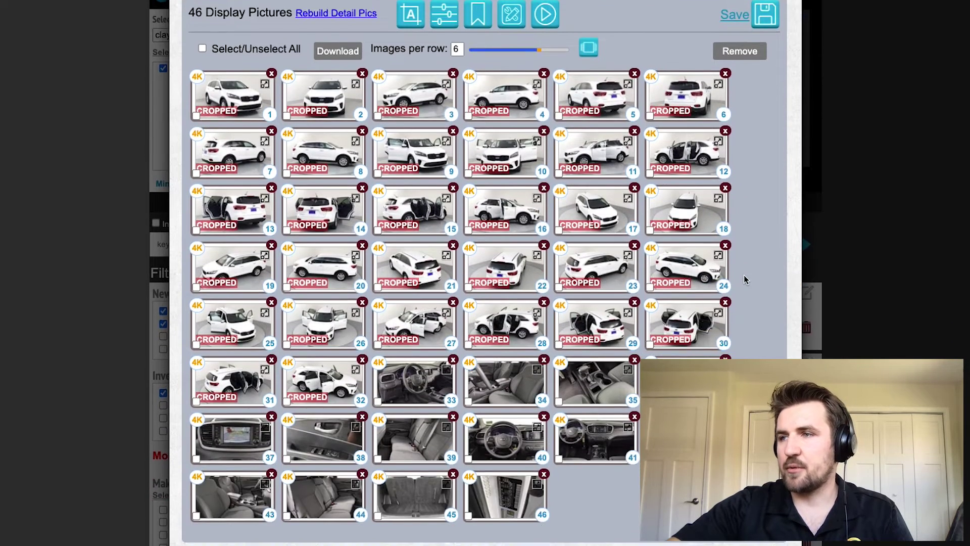
Step: Open the Spin details folder in the image sources to view its original photos
scroll(744, 275, "down", 7)
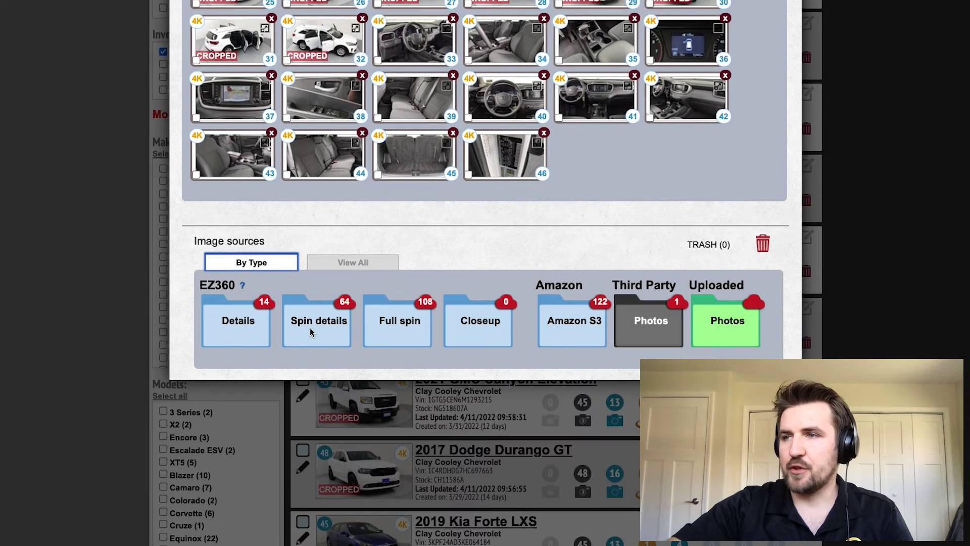
left_click(311, 331)
scroll(477, 246, "down", 3)
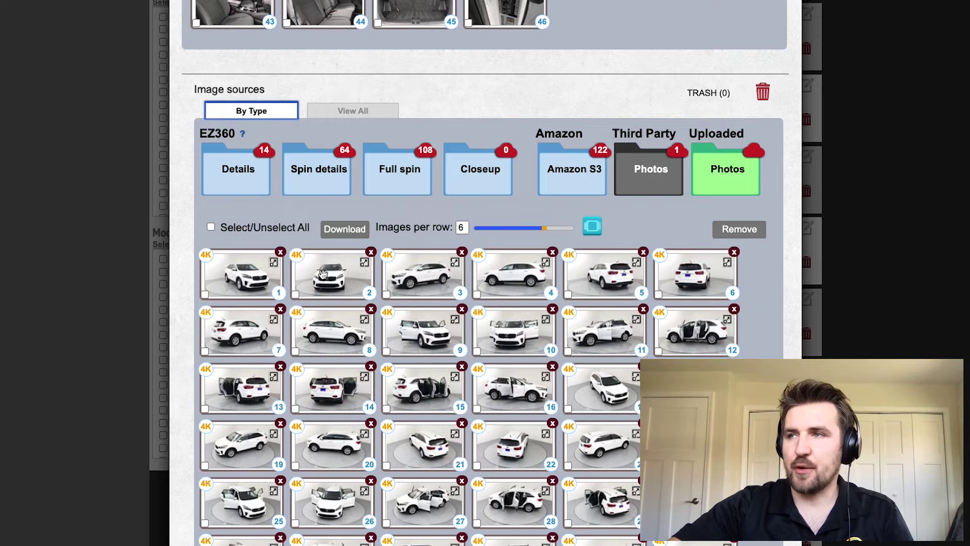
Step: Look through the Full spin folder, and compare the original and cropped photos in the Spin details folder with the display pictures
left_click(395, 180)
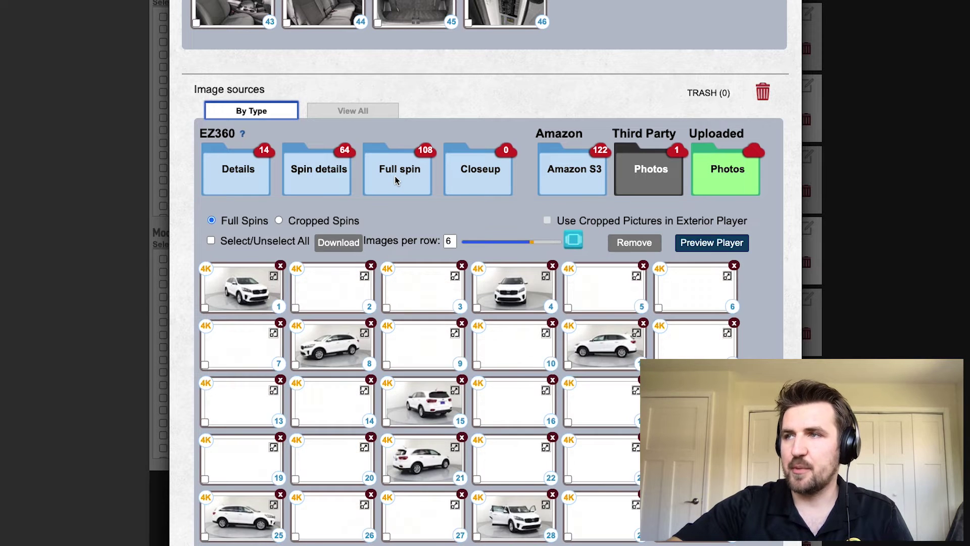
scroll(445, 218, "down", 2)
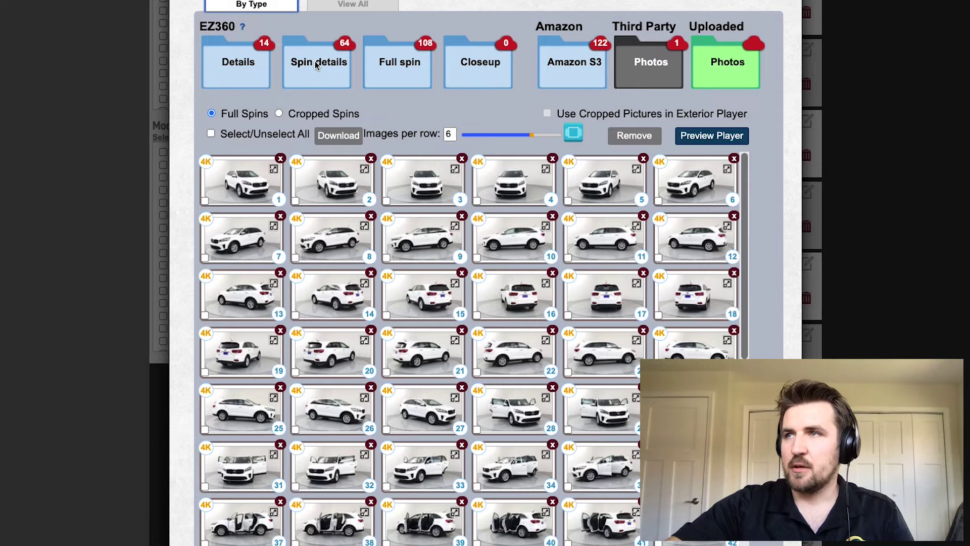
left_click(315, 65)
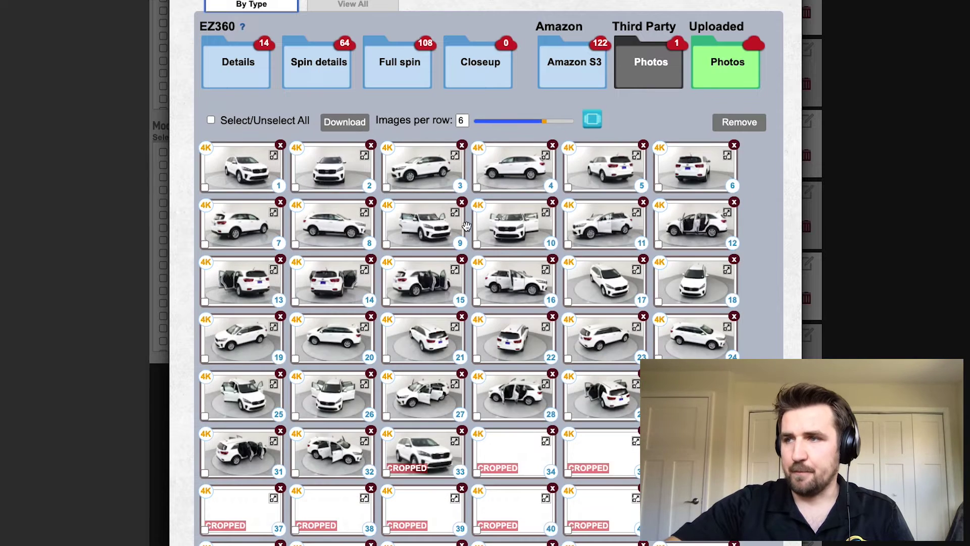
scroll(502, 251, "down", 1)
scroll(338, 203, "up", 1)
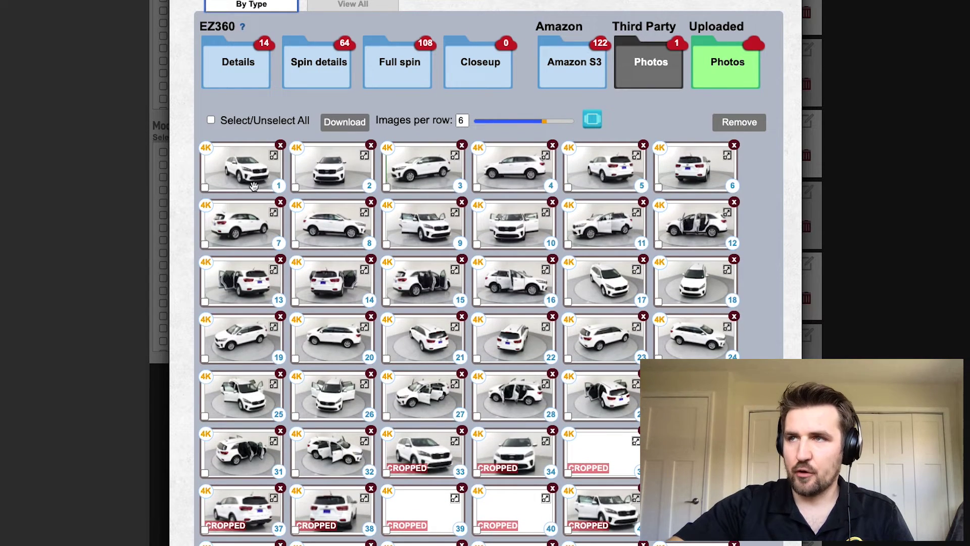
scroll(444, 286, "down", 3)
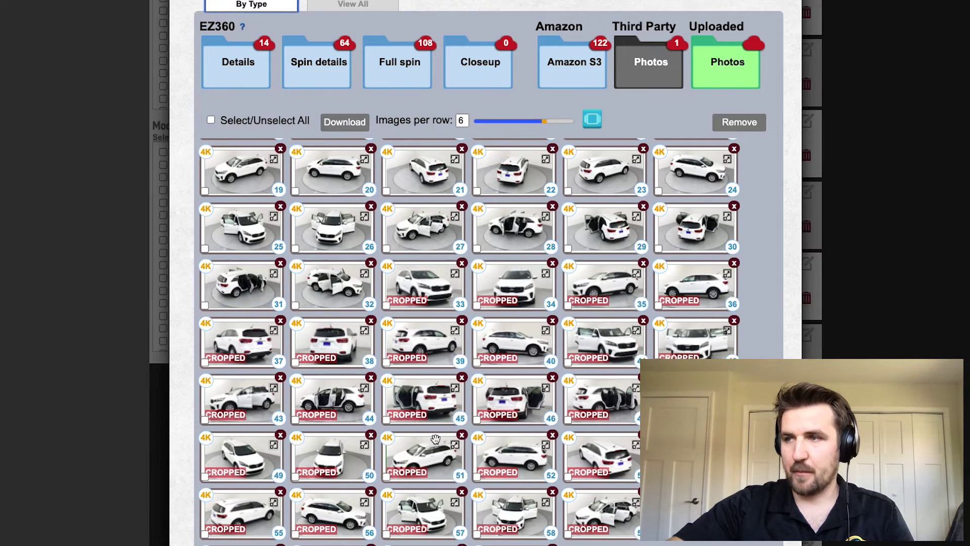
scroll(484, 441, "down", 1)
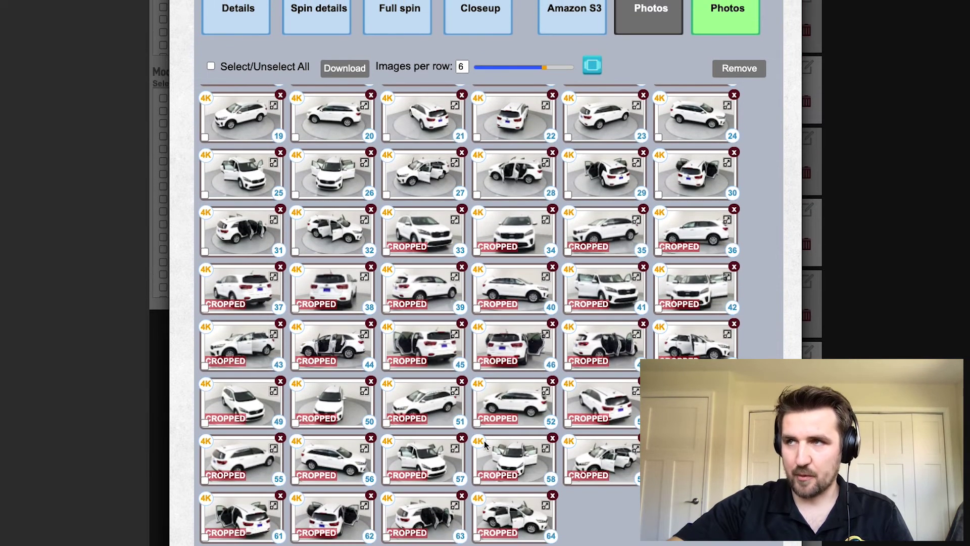
scroll(439, 277, "up", 5)
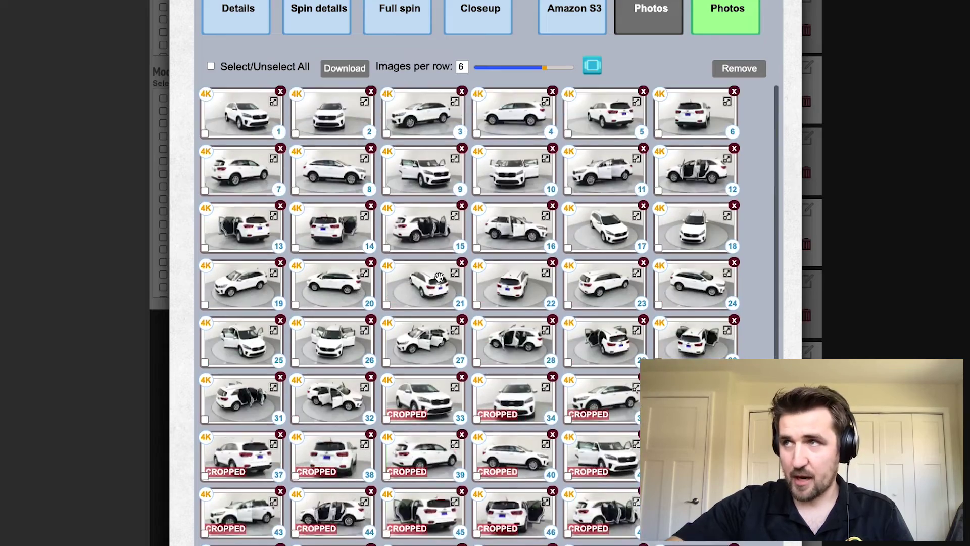
scroll(438, 277, "up", 10)
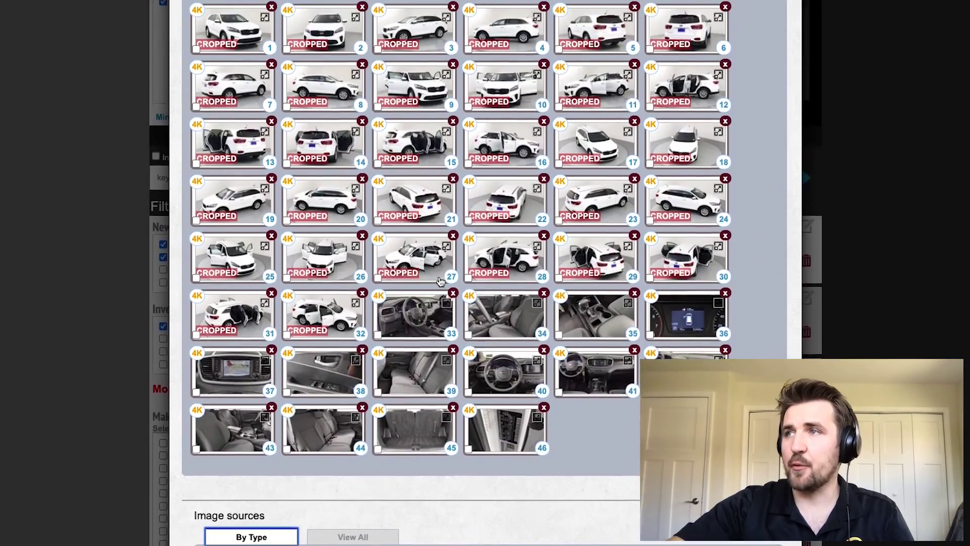
Step: Add the uncropped front-view photo 2 from the Spin details folder to the end of the display pictures
scroll(440, 281, "down", 7)
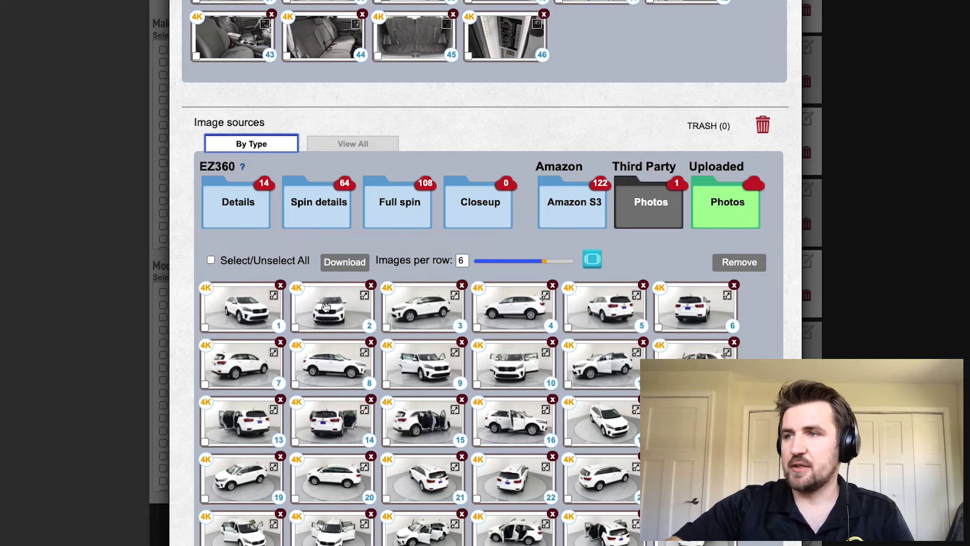
left_click_drag(327, 294, 598, 74)
scroll(598, 77, "up", 3)
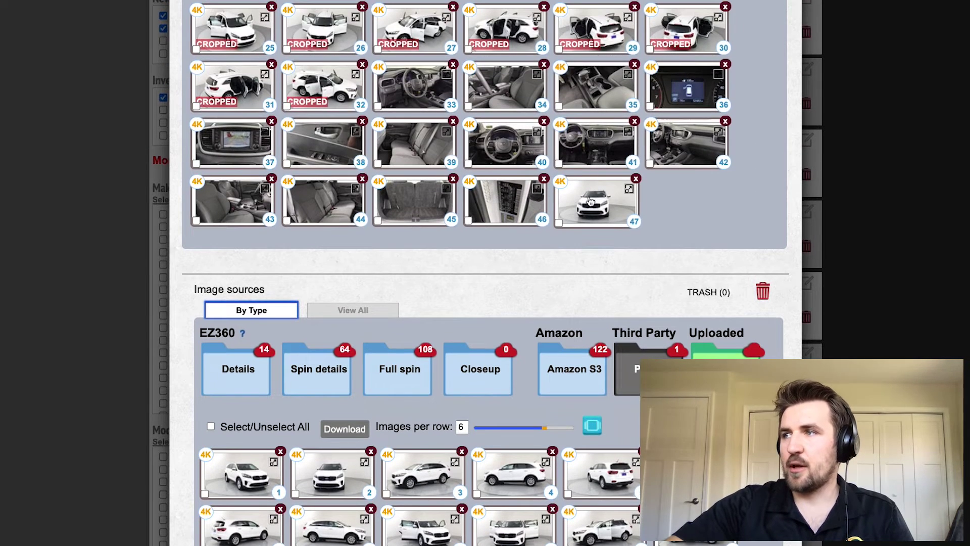
Step: Open the added front-view photo, display picture 47, for Manual Crop at the 16:9 ratio
left_click(591, 201)
mouse_move(211, 59)
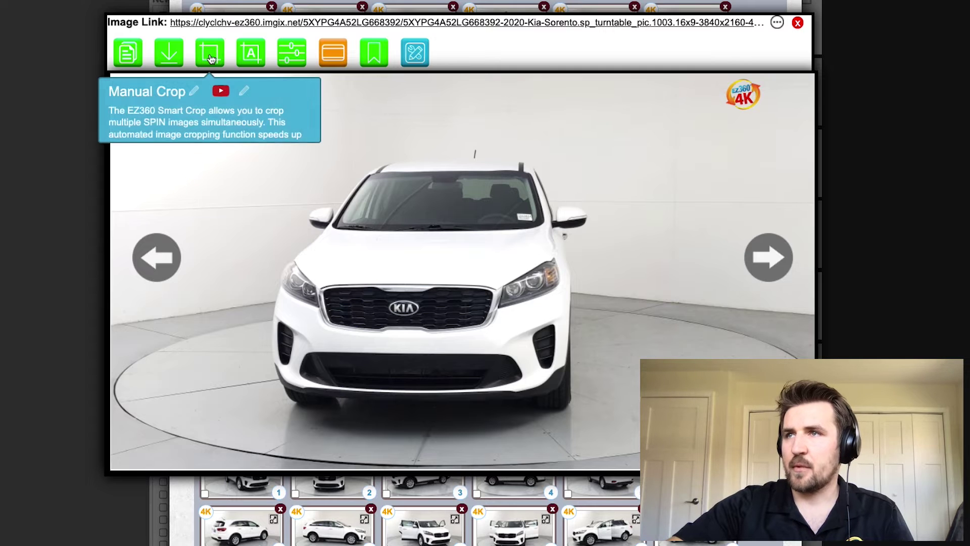
left_click(211, 59)
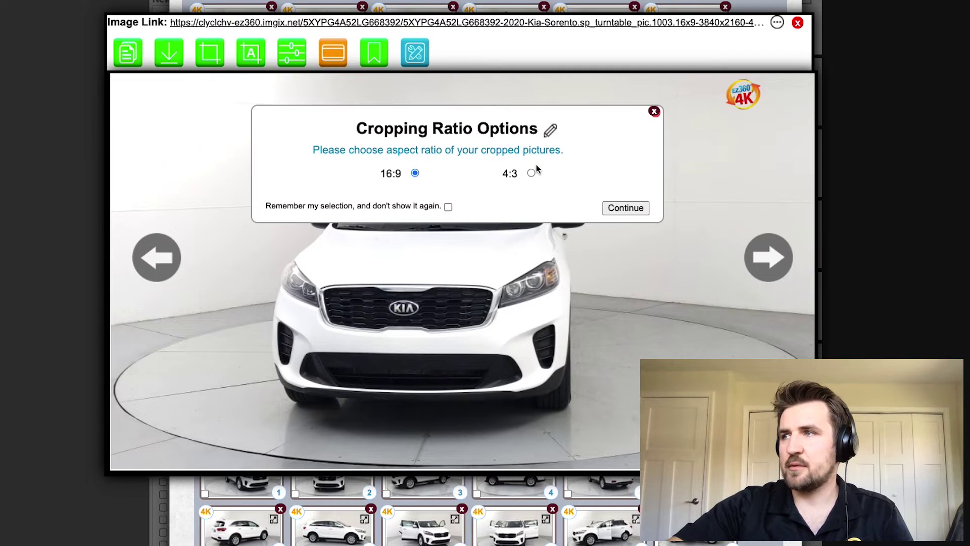
left_click(615, 215)
Step: Frame the whole vehicle closely with the crop area, preview the result and crop the existing front-view picture
scroll(550, 195, "up", 7)
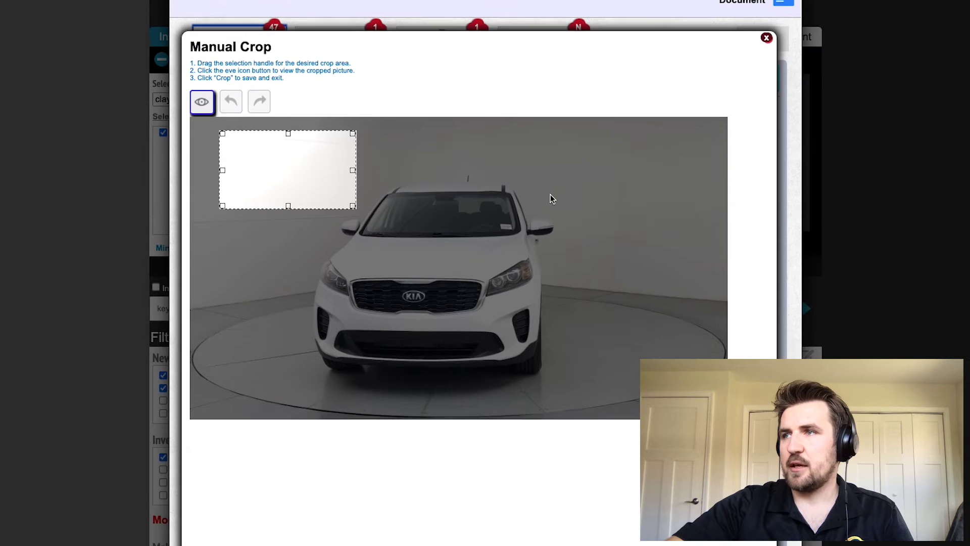
left_click_drag(355, 218, 632, 384)
left_click_drag(443, 258, 458, 287)
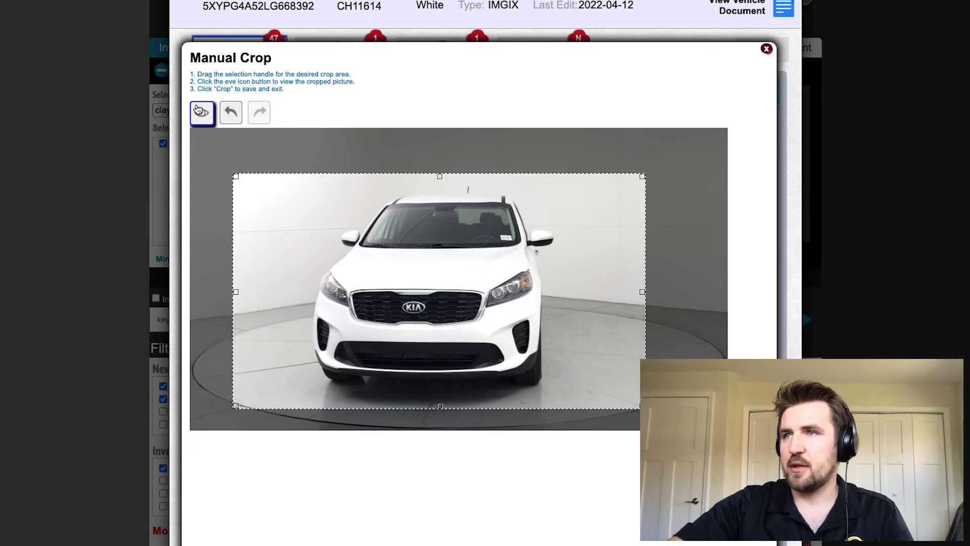
left_click(201, 112)
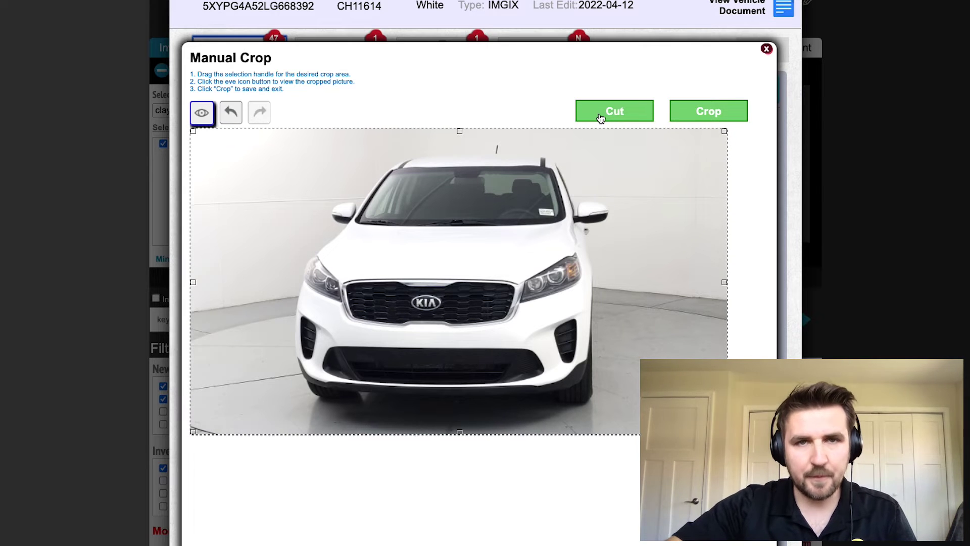
left_click(708, 111)
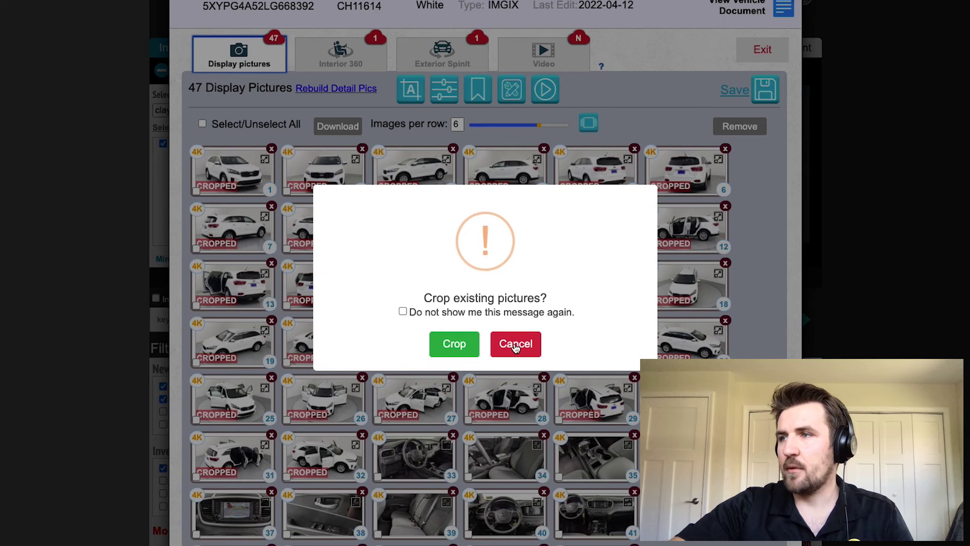
left_click(456, 345)
scroll(556, 394, "down", 3)
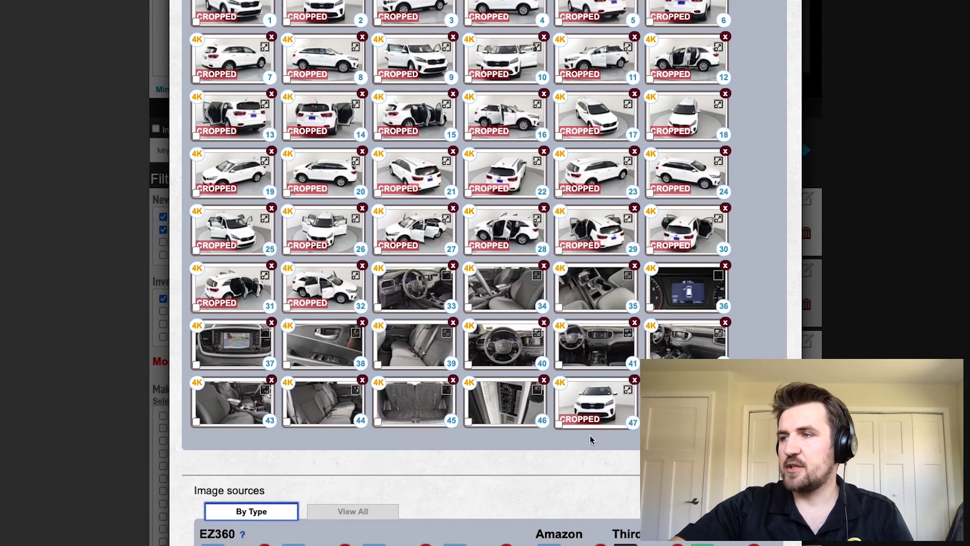
scroll(586, 401, "up", 1)
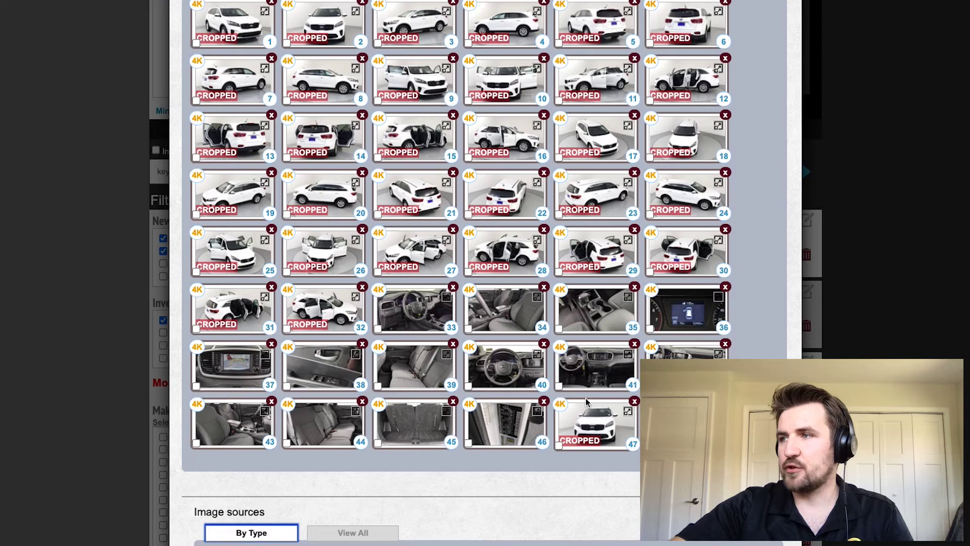
Step: Open the VIN label photo, display picture 46, for Manual Crop at the 16:9 ratio
left_click(500, 425)
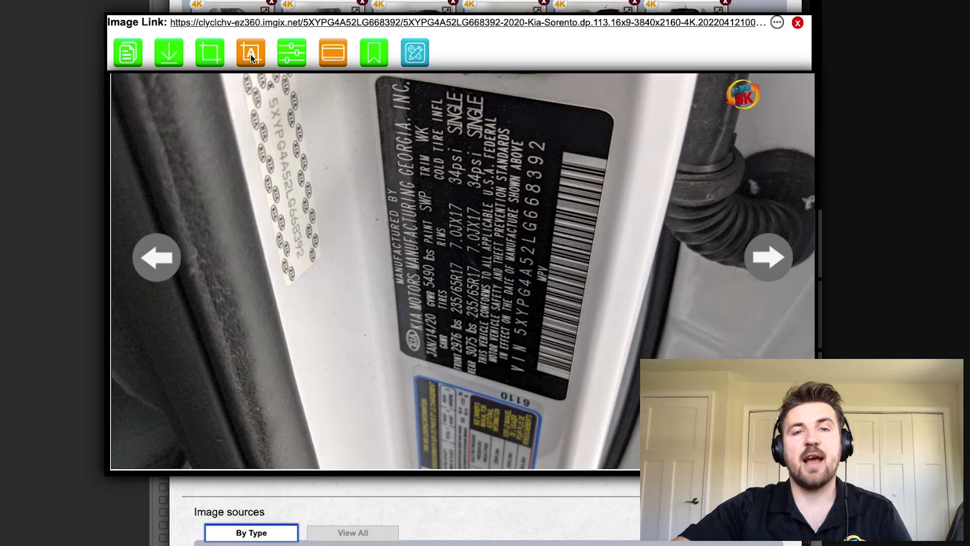
left_click(207, 57)
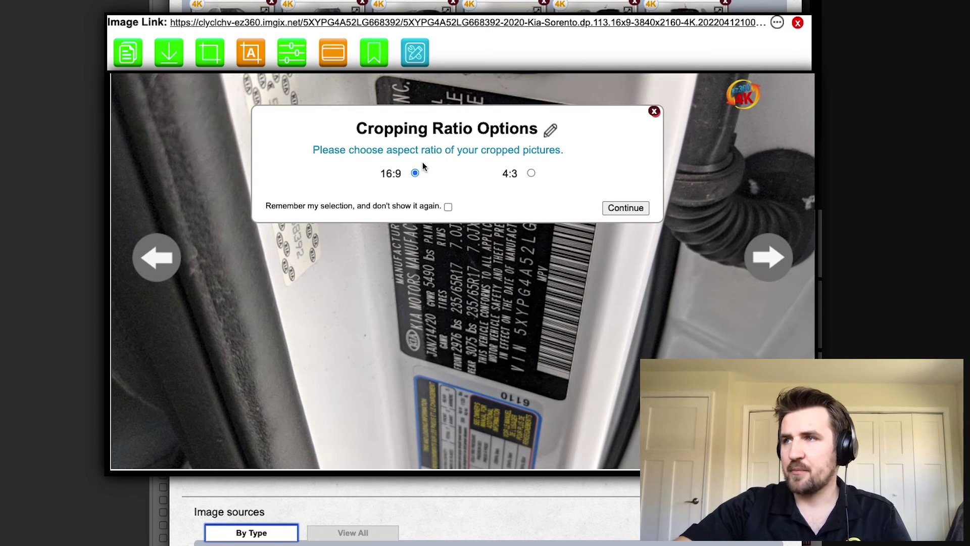
left_click(625, 207)
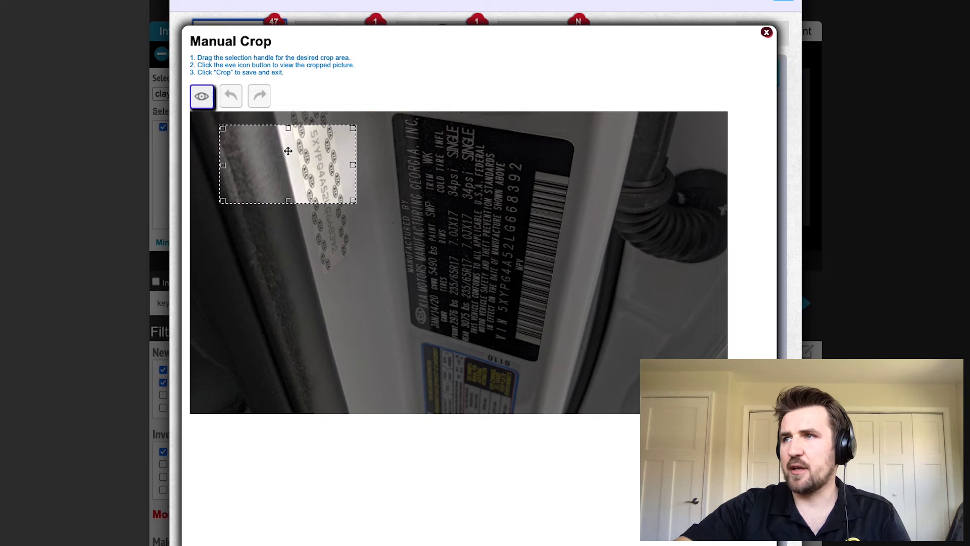
Step: Fit the crop area around the black VIN label up to the photo's upper edge, preview it and crop the existing picture
left_click_drag(288, 151, 410, 138)
left_click_drag(411, 187, 535, 336)
left_click_drag(477, 292, 442, 320)
left_click_drag(689, 356, 726, 373)
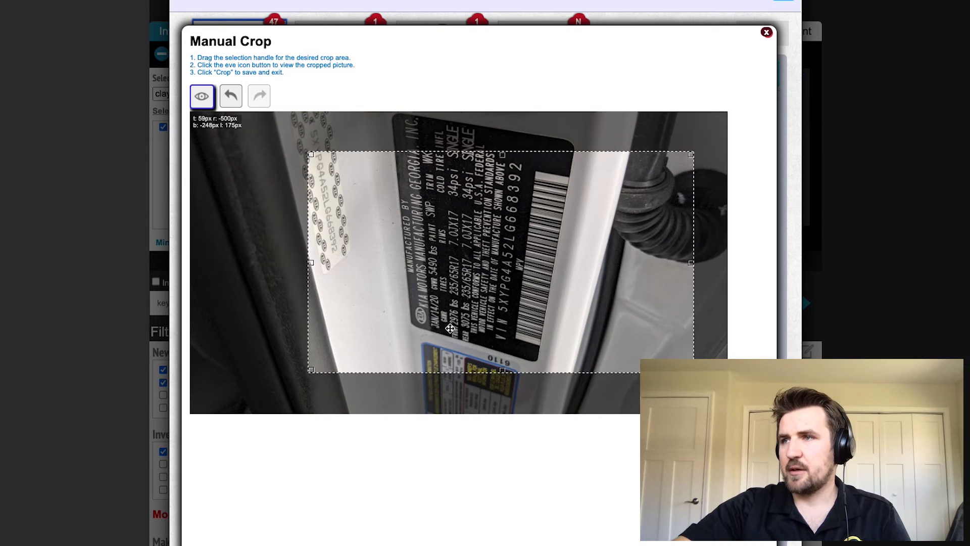
left_click_drag(520, 147, 484, 115)
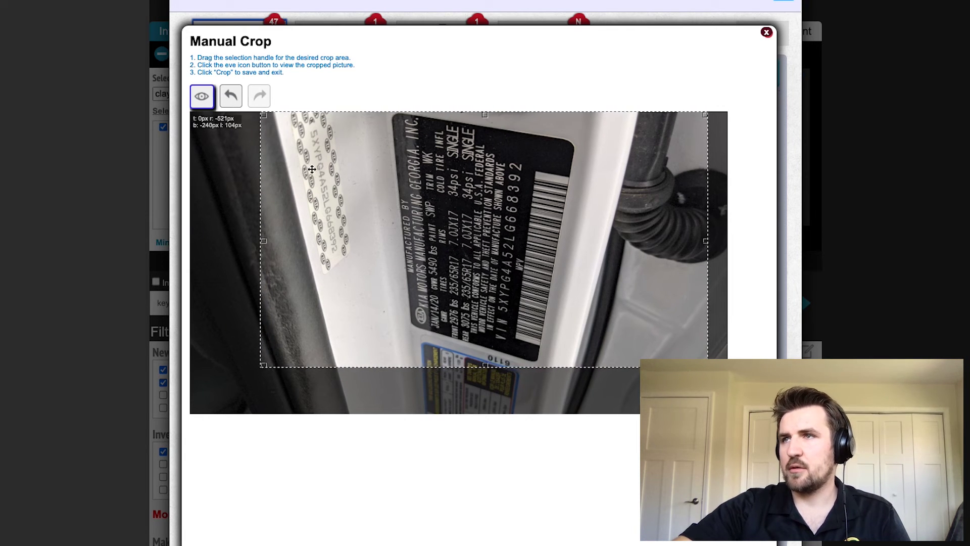
left_click(202, 96)
left_click(706, 101)
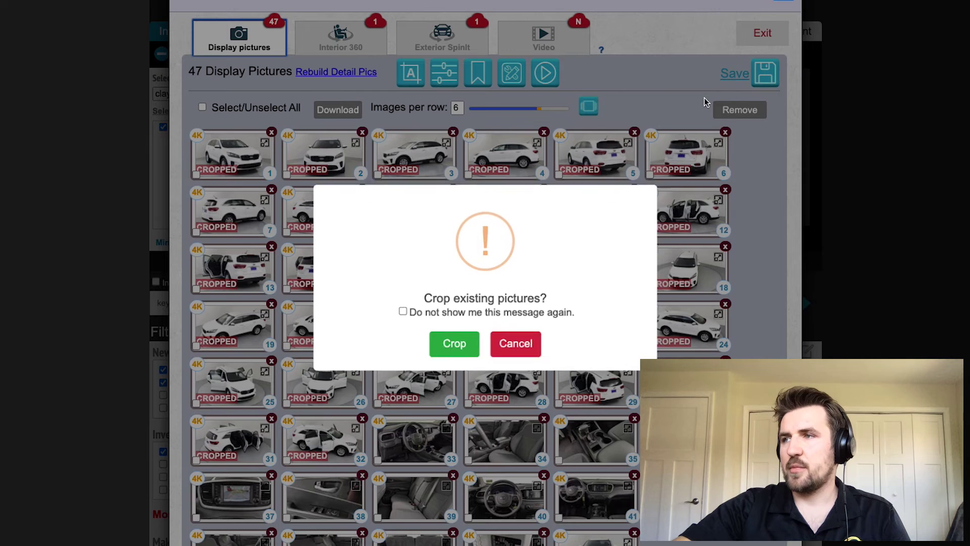
left_click(455, 345)
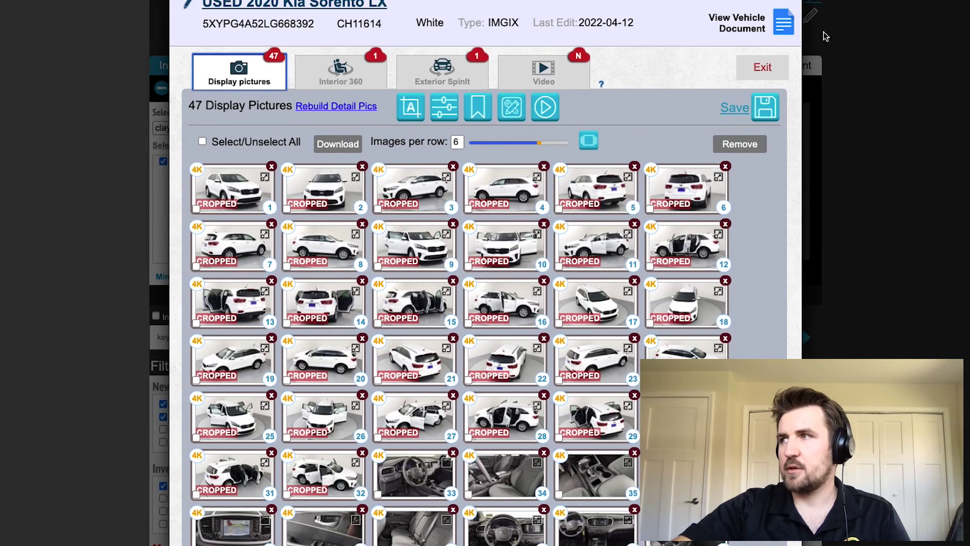
Step: Save the vehicle's display pictures and exit to the inventory list
left_click(763, 113)
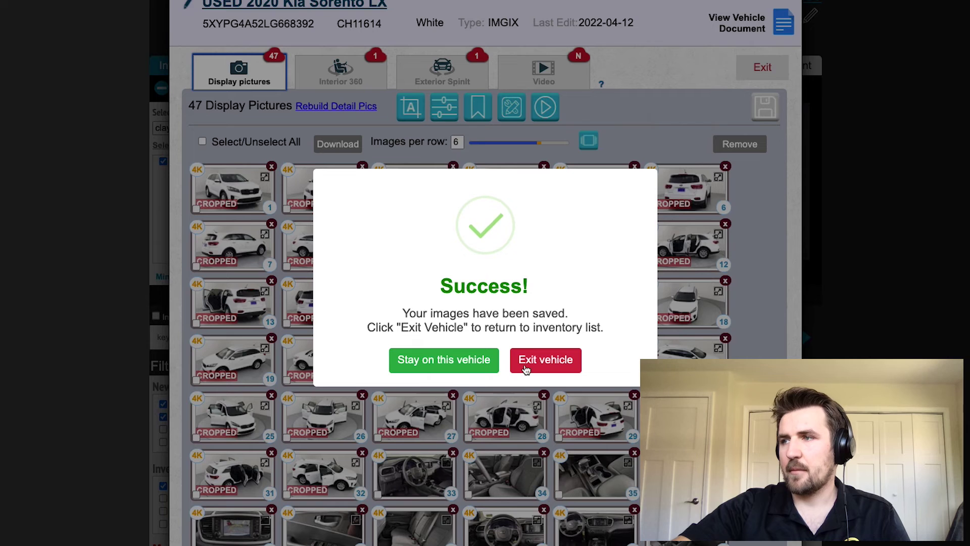
left_click(545, 359)
scroll(563, 210, "down", 3)
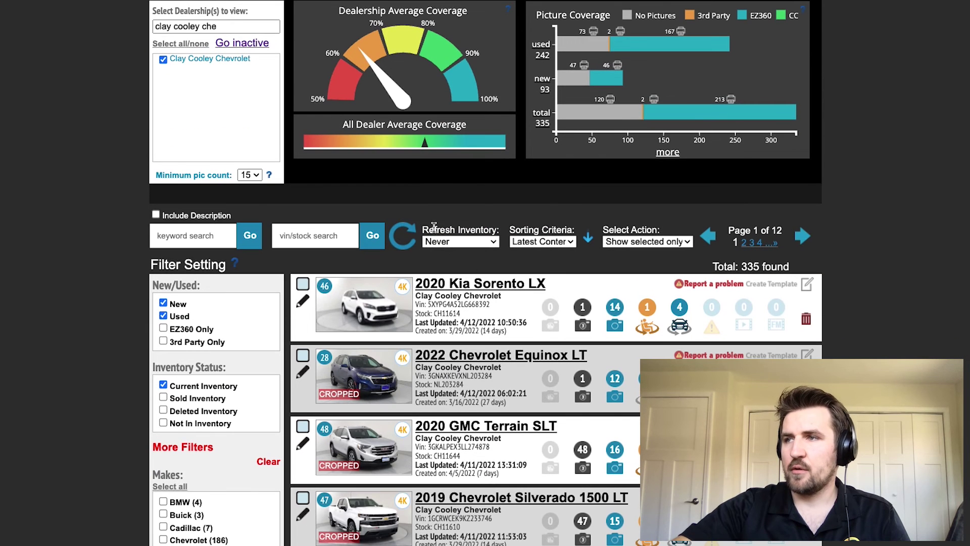
Step: Refresh the inventory list and check the vehicle thumbnails for the cropped marking
left_click(404, 241)
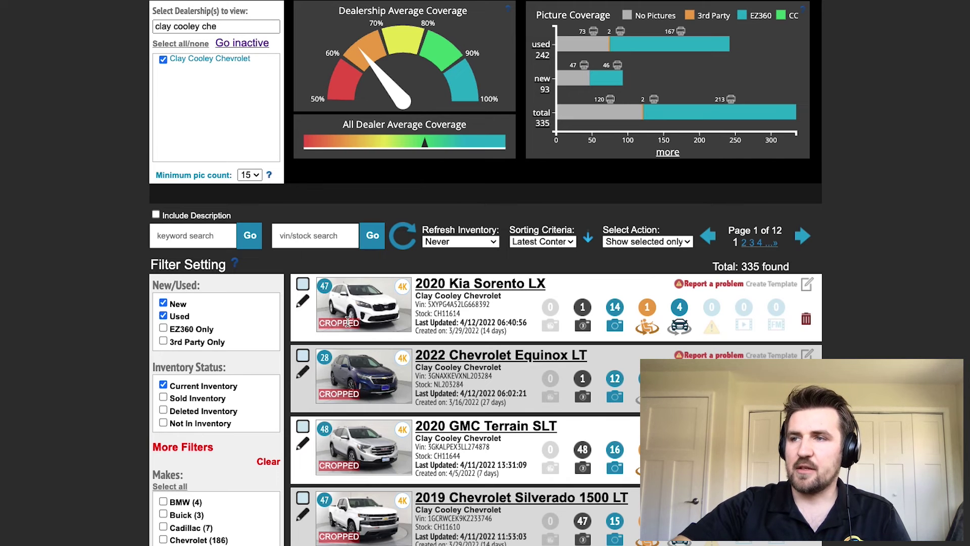
scroll(347, 323, "down", 10)
scroll(348, 323, "down", 8)
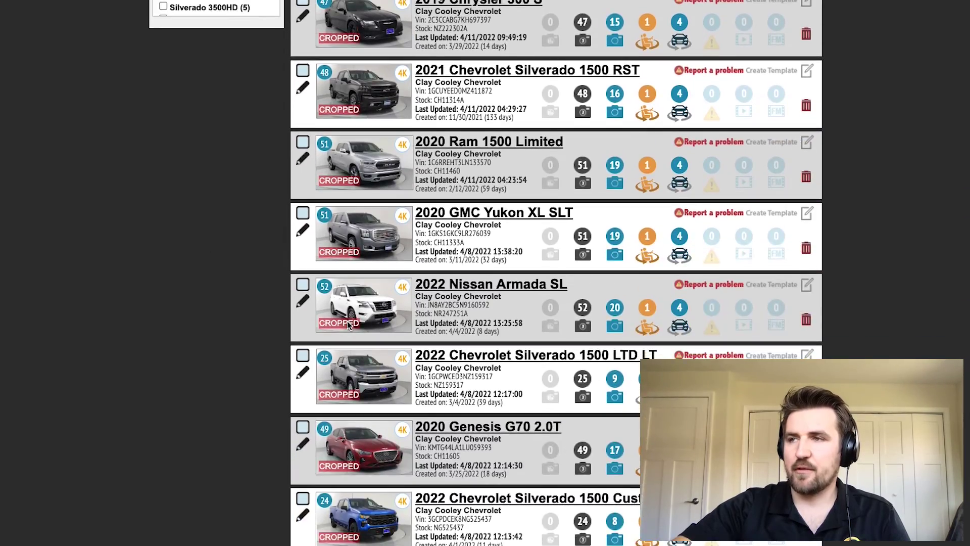
scroll(347, 325, "down", 5)
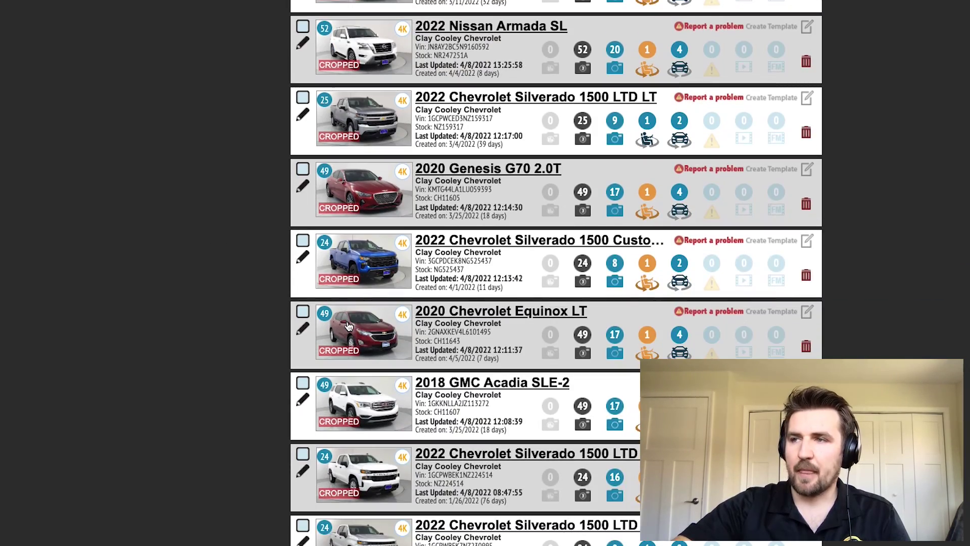
scroll(348, 326, "up", 11)
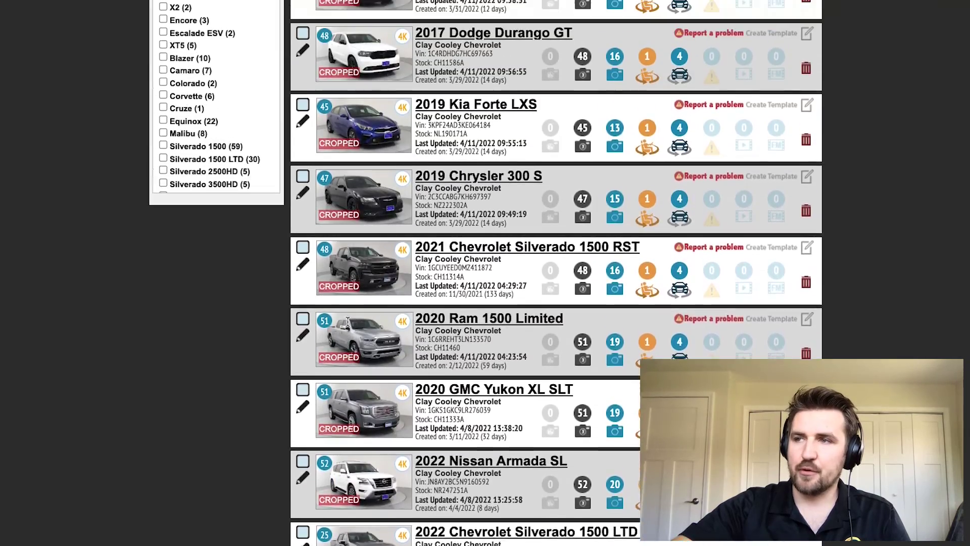
scroll(348, 322, "up", 12)
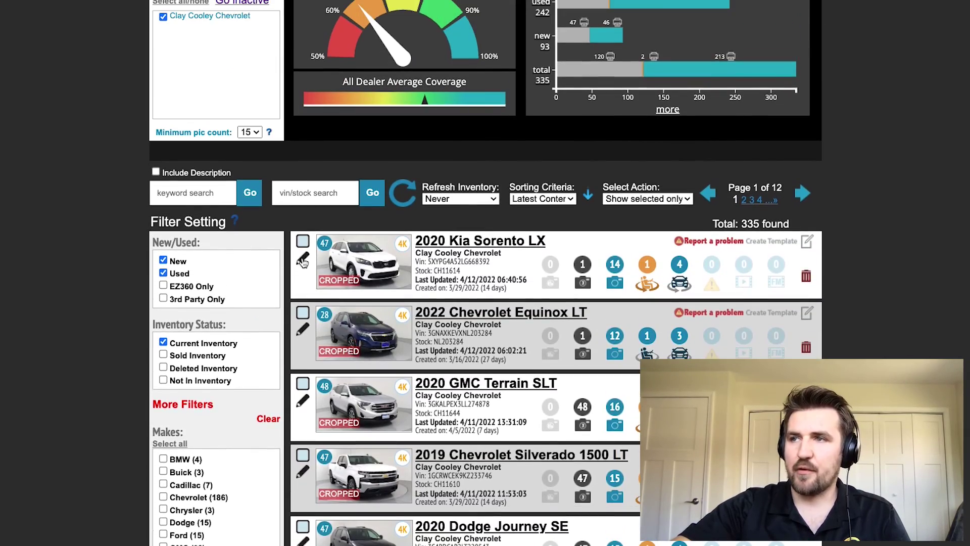
Step: Reopen the 2020 Kia Sorento LX for editing and remove the extra front-view photo, display picture 47
left_click(303, 261)
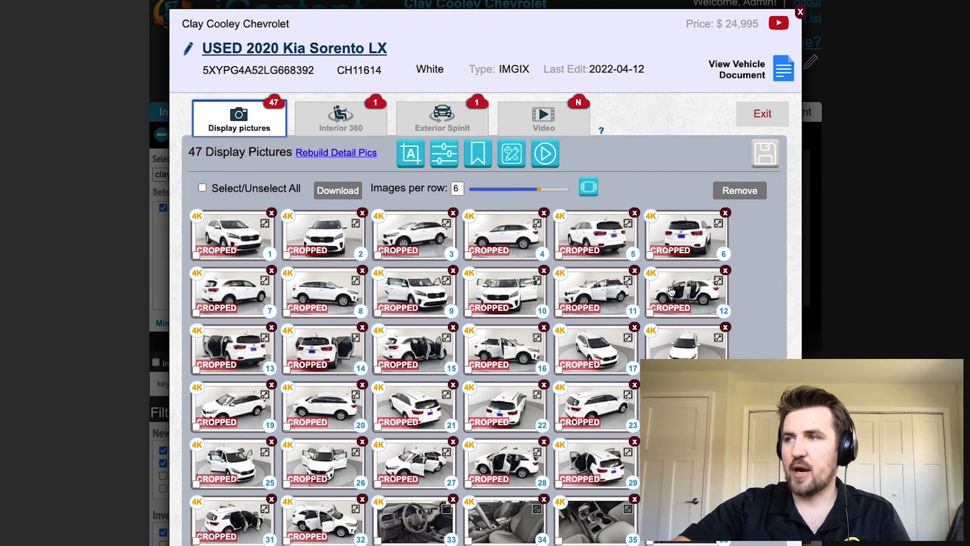
scroll(361, 253, "down", 2)
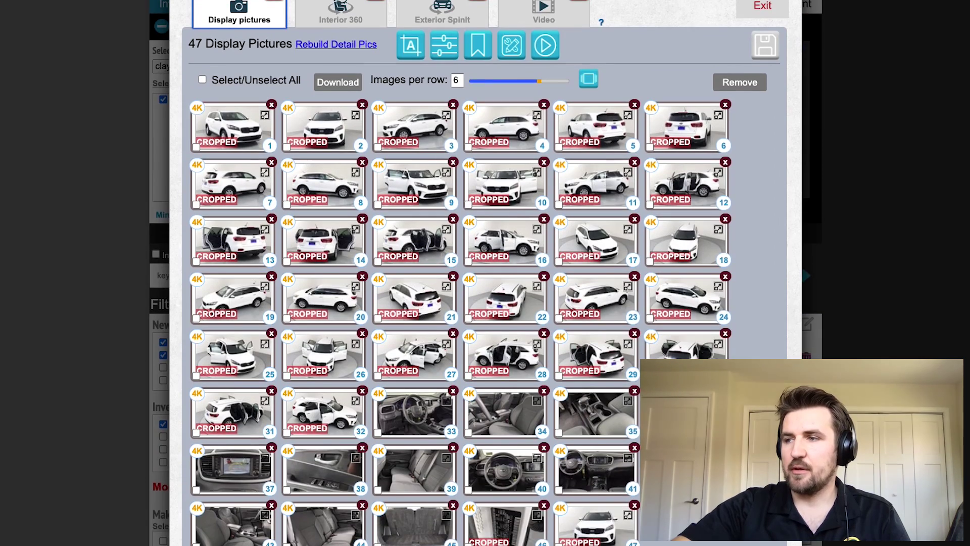
scroll(637, 494, "down", 2)
scroll(636, 494, "up", 1)
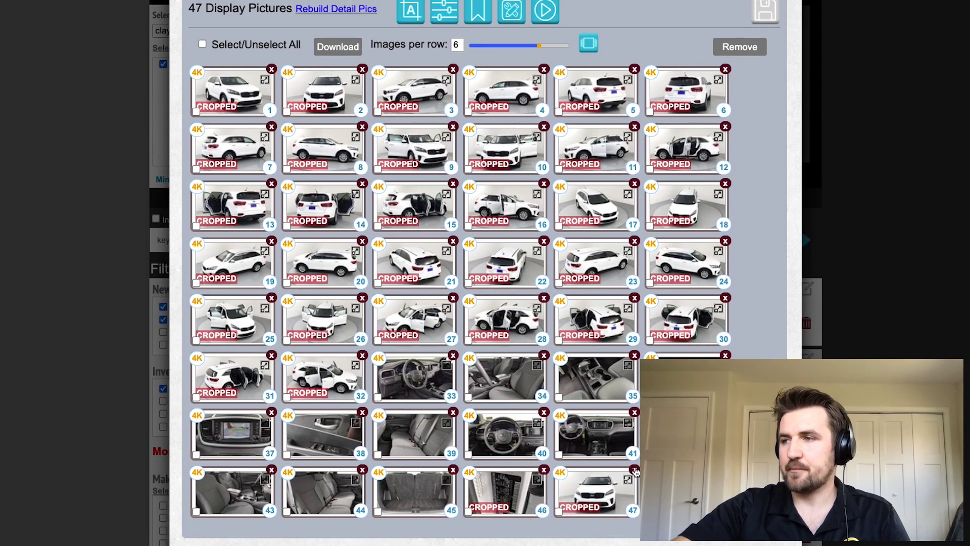
left_click(635, 469)
scroll(635, 344, "up", 3)
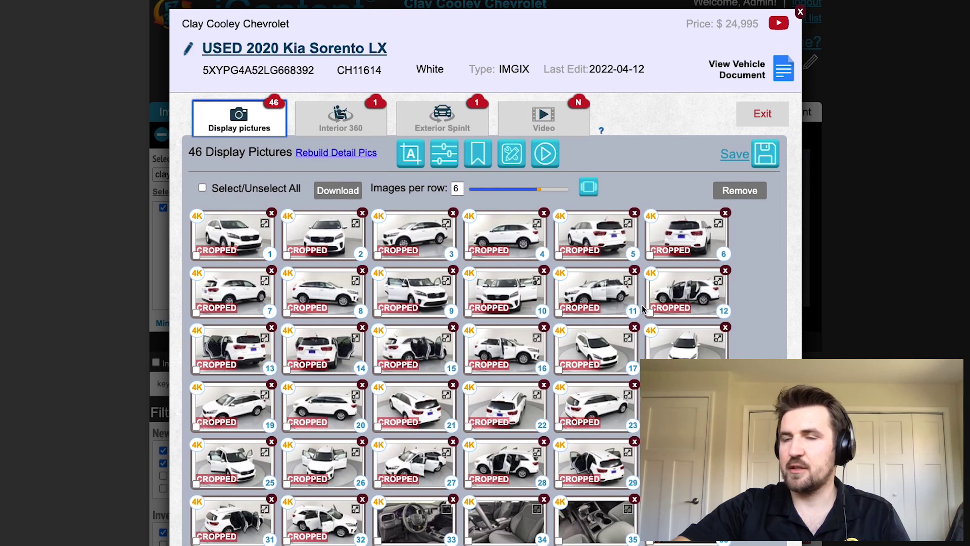